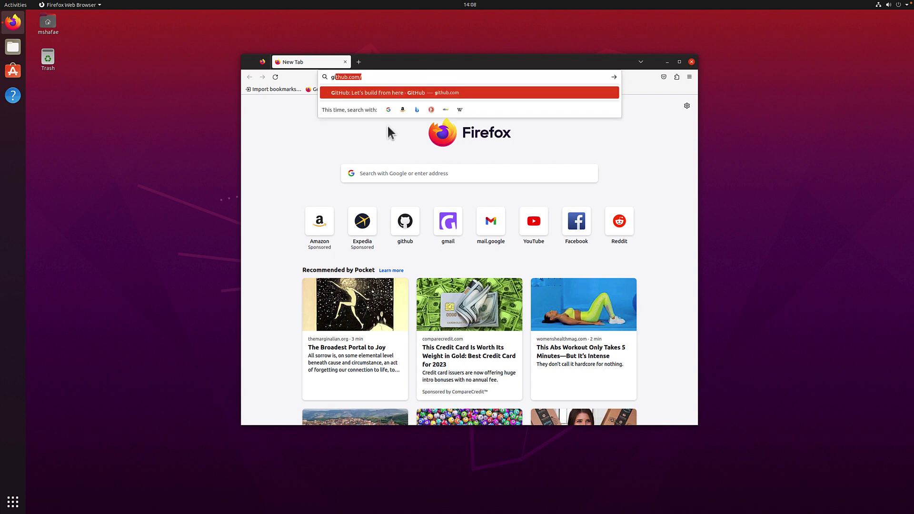
# Load github.com and go to its Sign up page to create a new account.
pyautogui.press('Return')
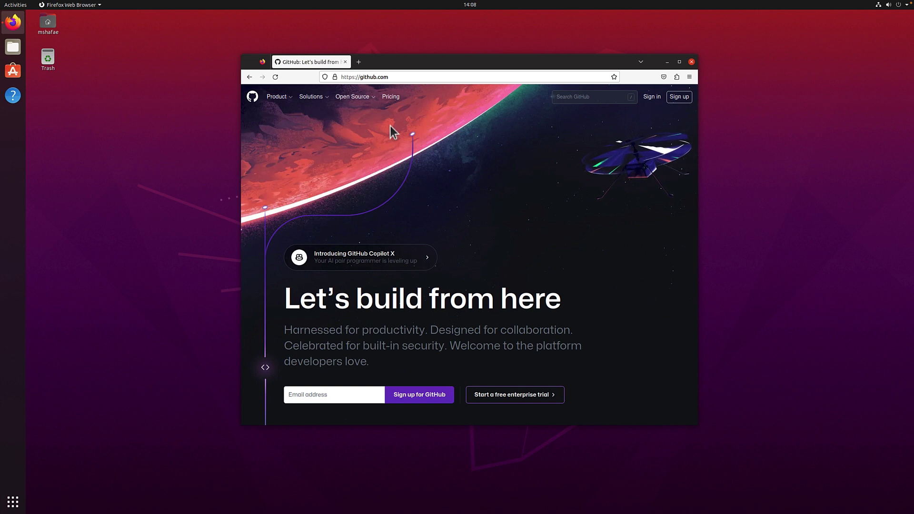
pyautogui.click(679, 98)
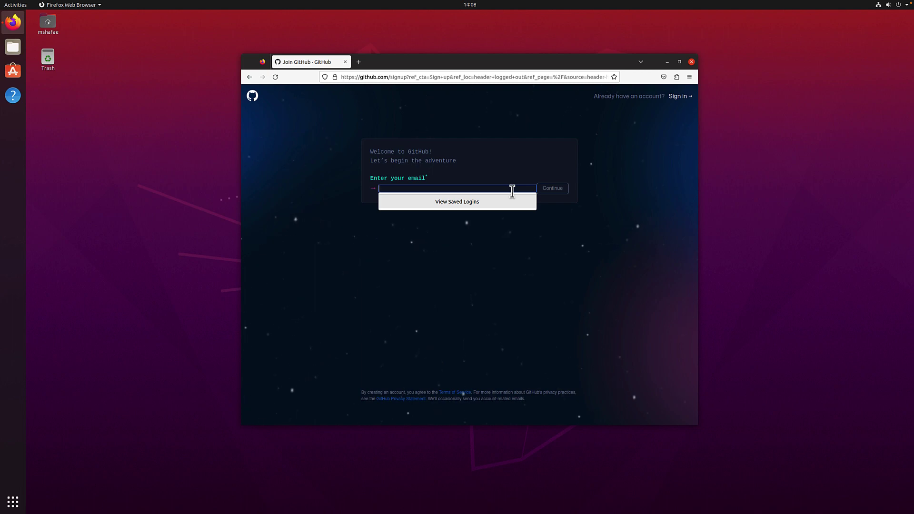
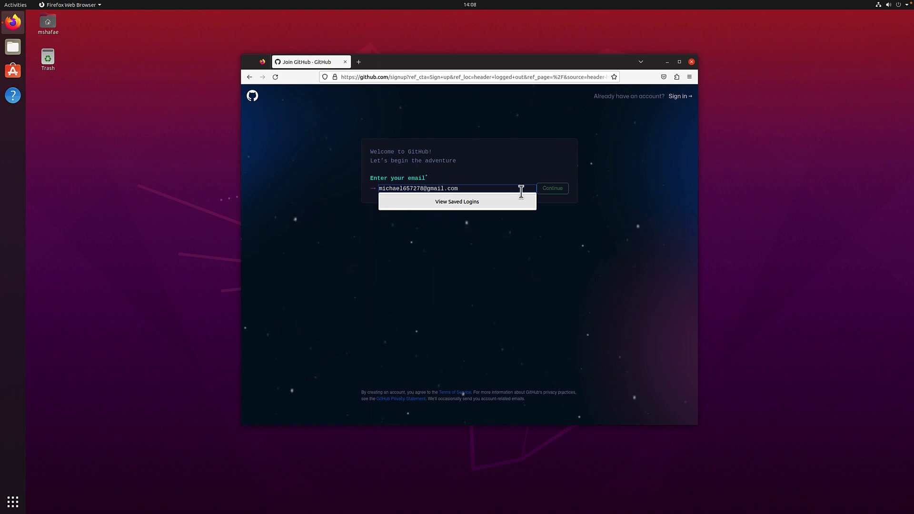
# Enter the sign-up email address and accept Firefox's generated strong password.
pyautogui.click(546, 195)
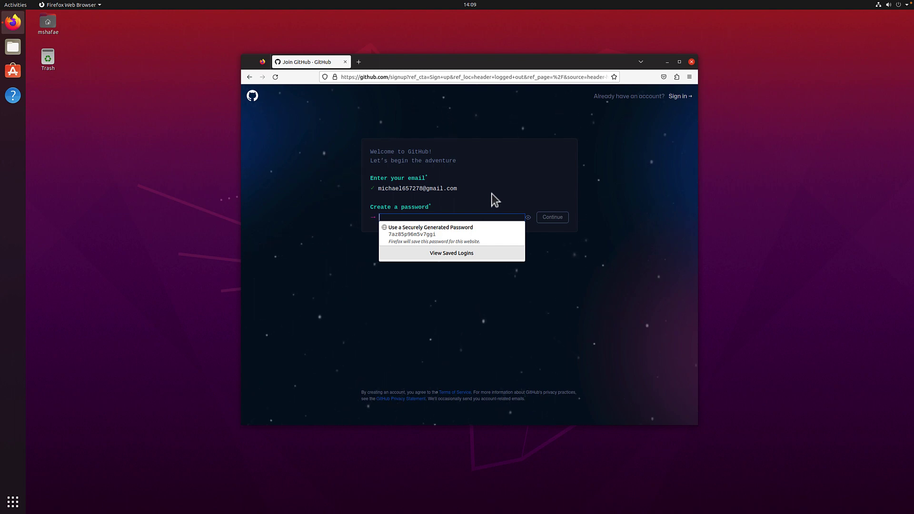
pyautogui.click(470, 216)
pyautogui.hotkey('ctrl', 'v')
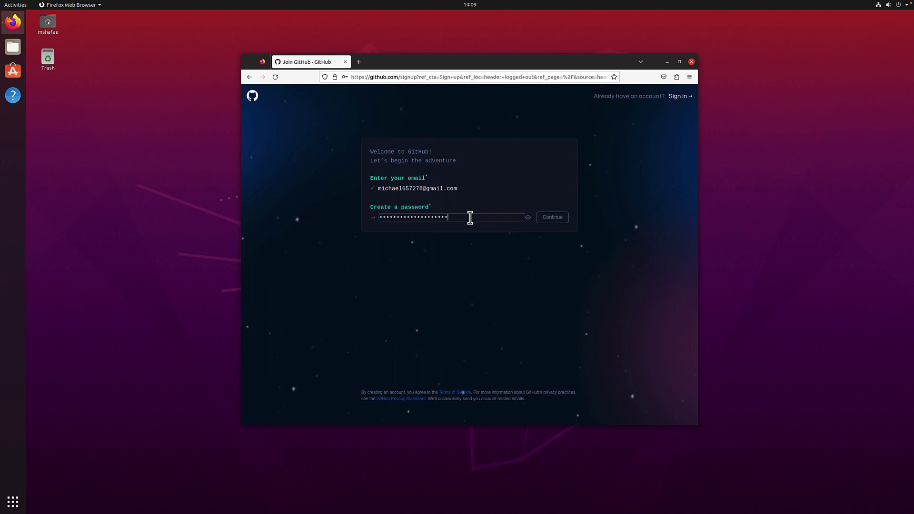
pyautogui.click(559, 221)
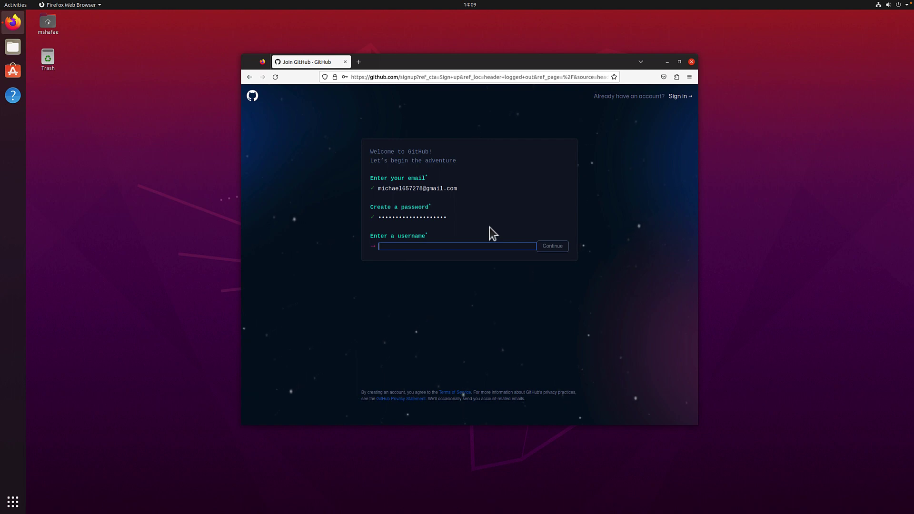
# Choose an available username and answer 'n' to decline product update emails.
pyautogui.write('michael657278')
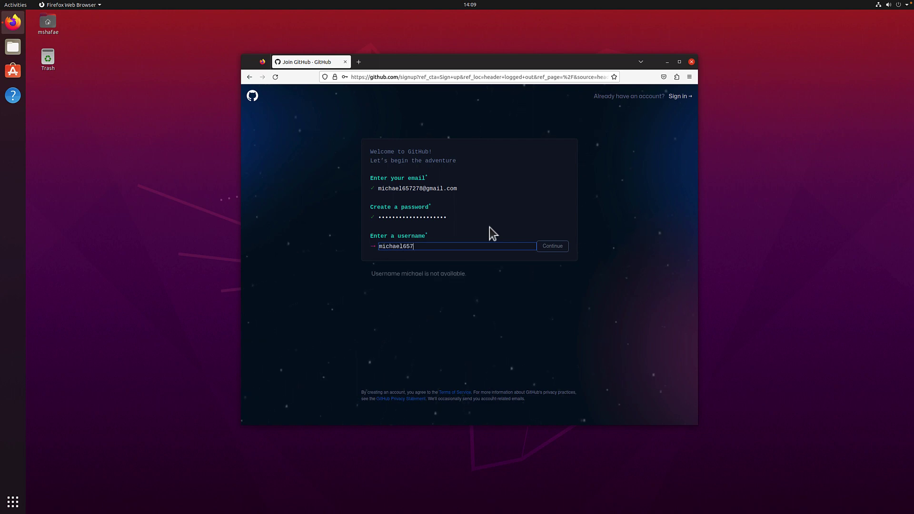
pyautogui.click(552, 248)
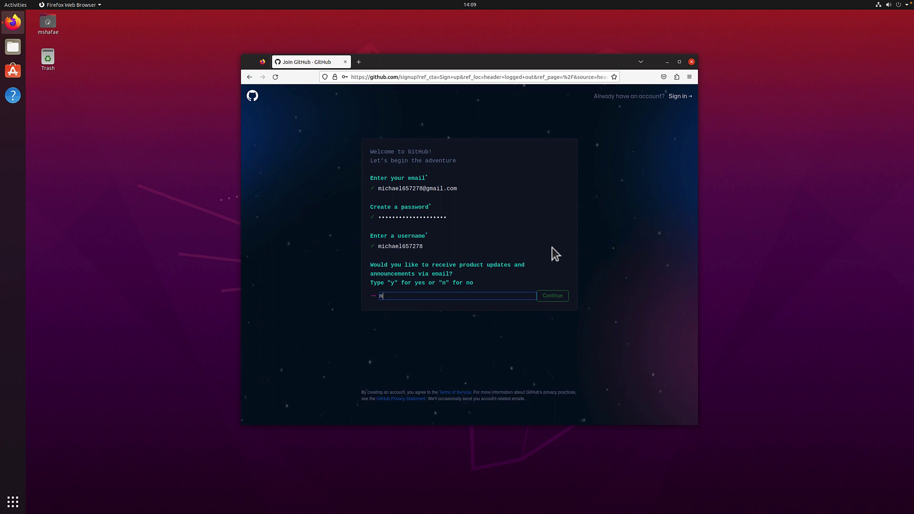
pyautogui.write('n')
pyautogui.click(558, 298)
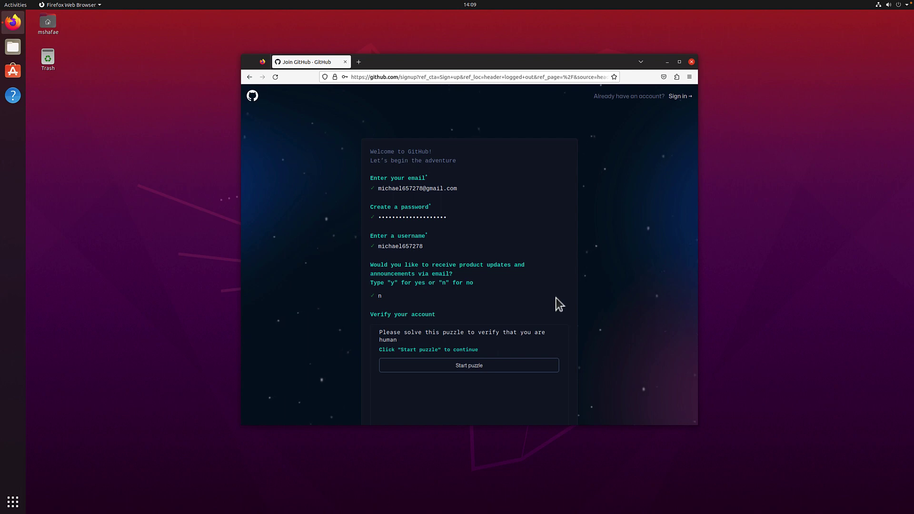
# Solve the human-verification puzzle by picking the matching tiles, then create the account.
pyautogui.click(464, 367)
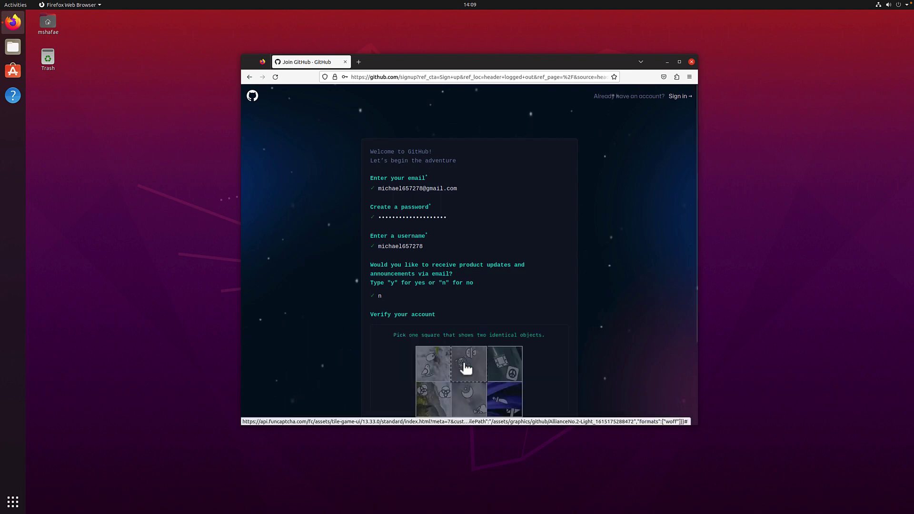
pyautogui.scroll(-3, 618, 344)
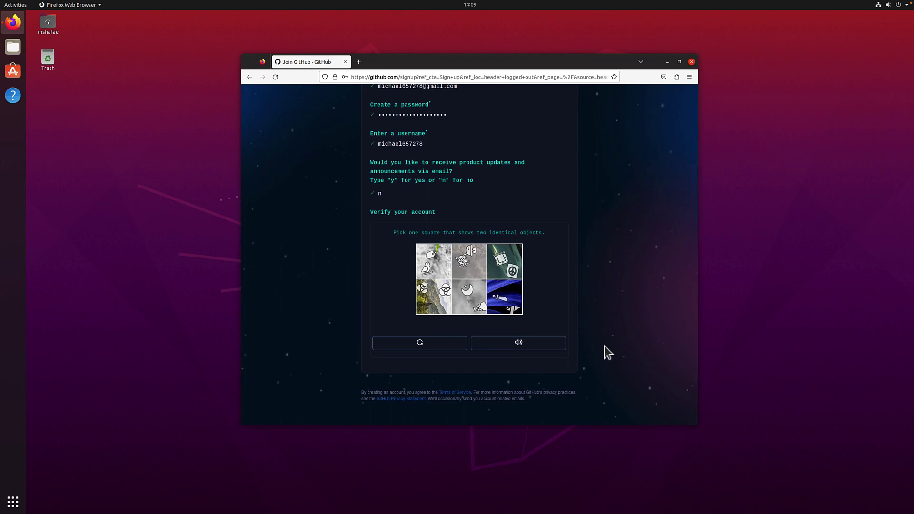
pyautogui.click(440, 303)
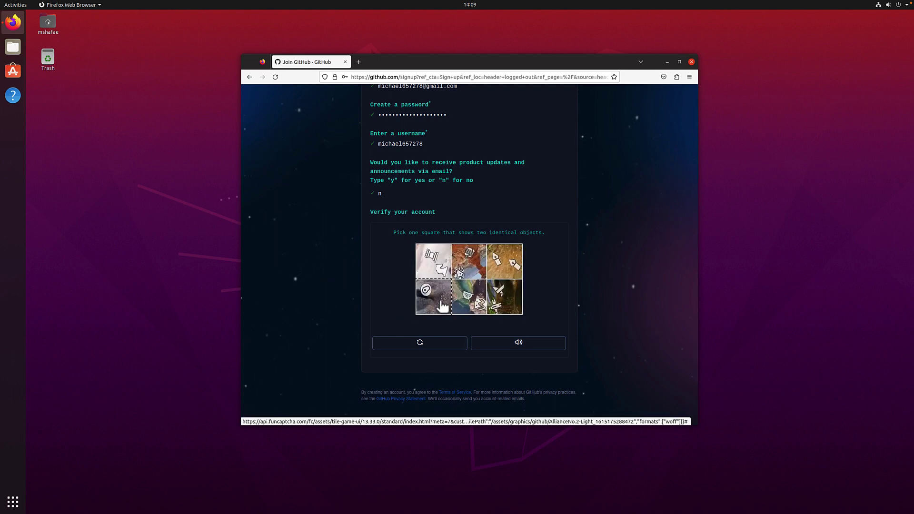
pyautogui.click(502, 269)
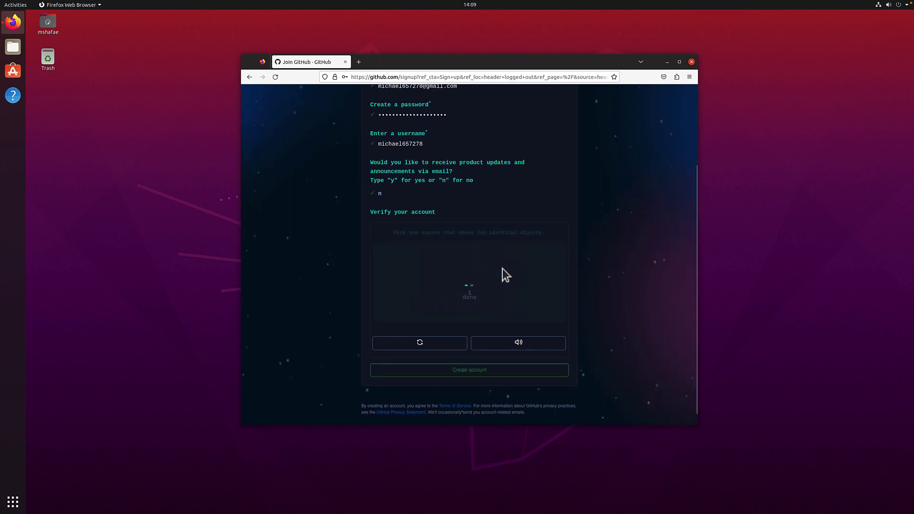
pyautogui.click(469, 370)
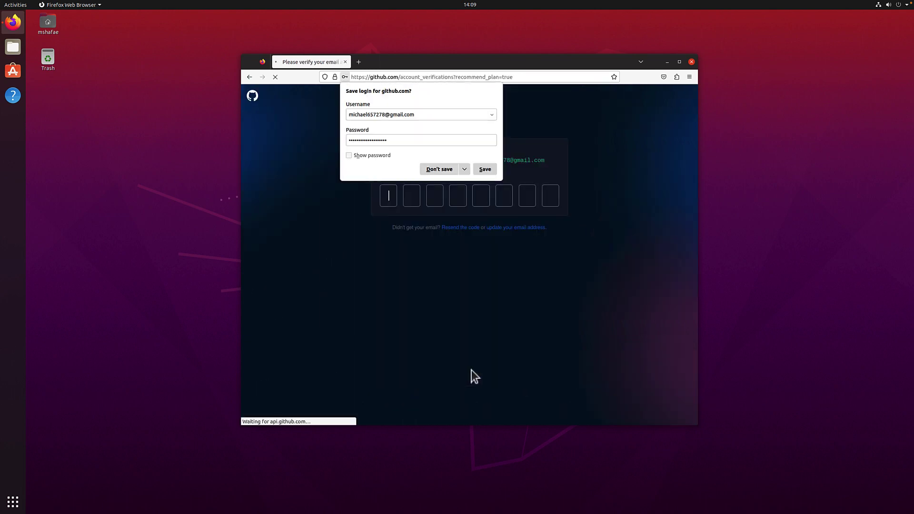
# Dismiss Firefox's save-login prompt and open Gmail in a new tab.
pyautogui.click(485, 169)
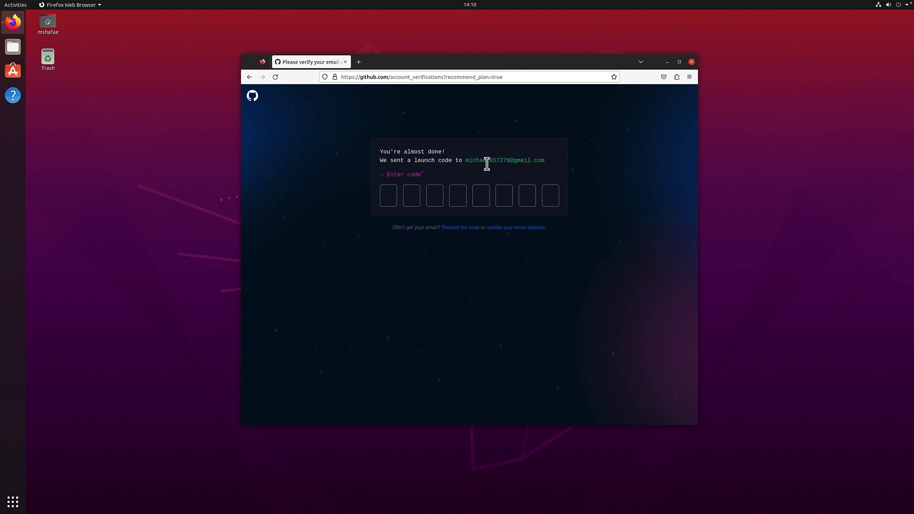
pyautogui.click(360, 63)
pyautogui.write('gmail')
pyautogui.press('Return')
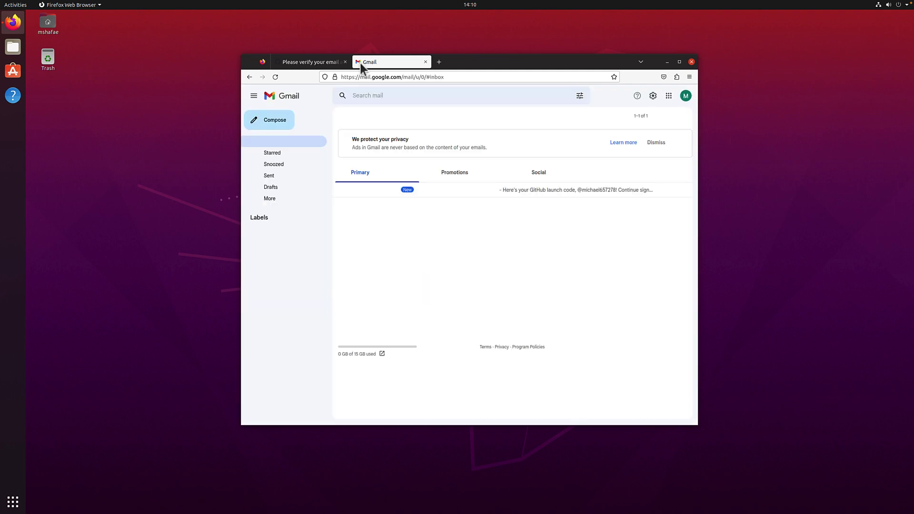
# Read the launch code from the GitHub email and enter it on GitHub's verification page.
pyautogui.click(528, 191)
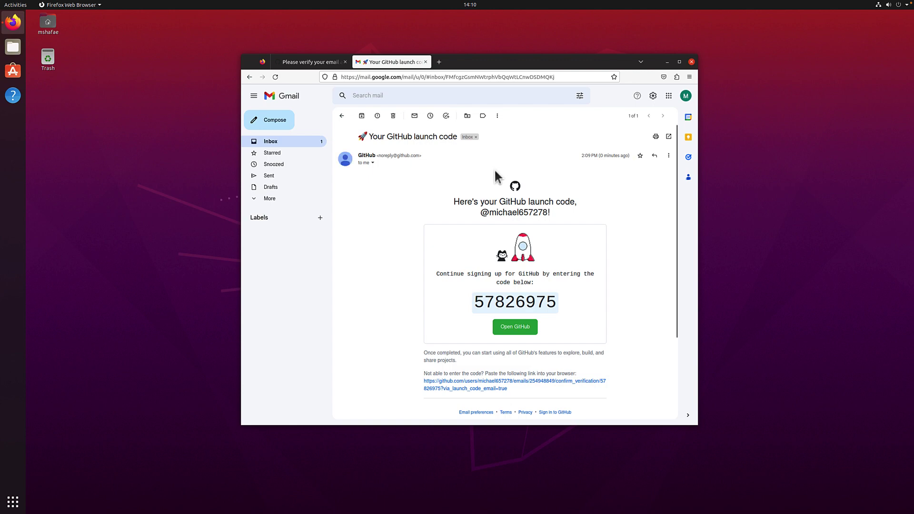
pyautogui.moveTo(559, 312); pyautogui.dragTo(473, 311)
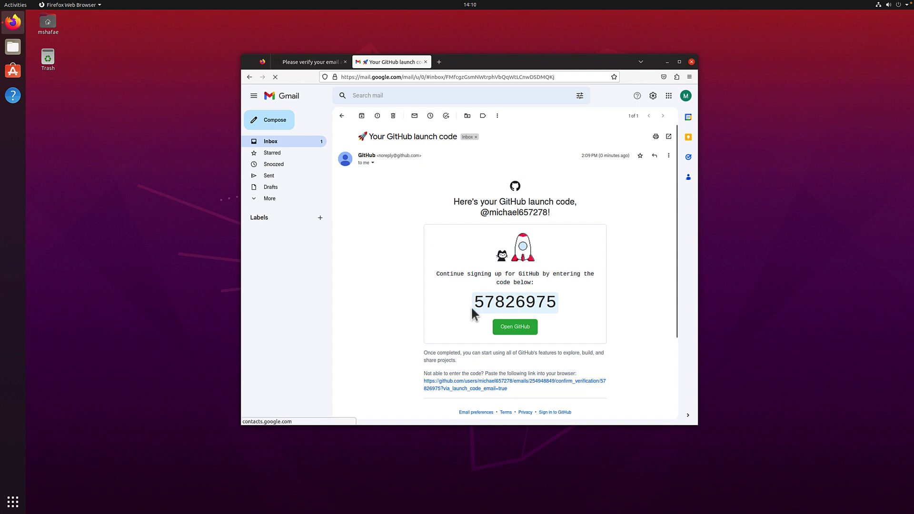
pyautogui.click(298, 61)
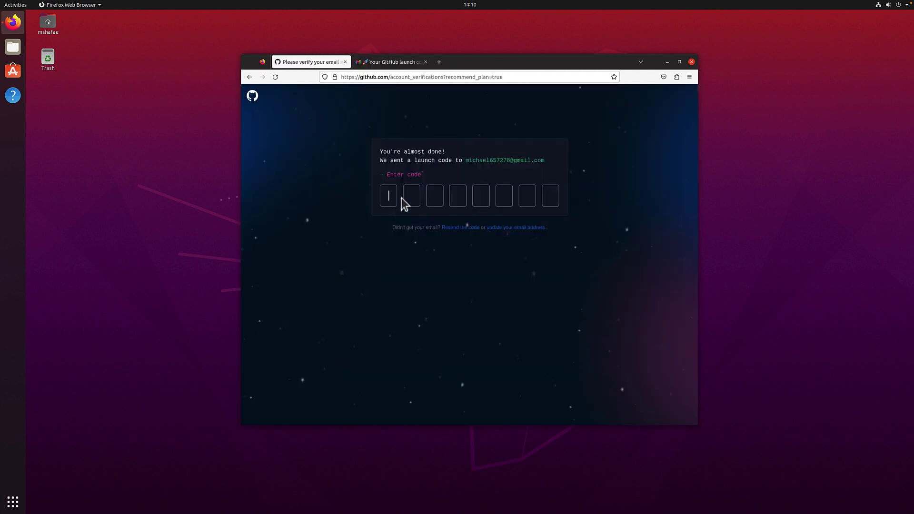
pyautogui.click(405, 62)
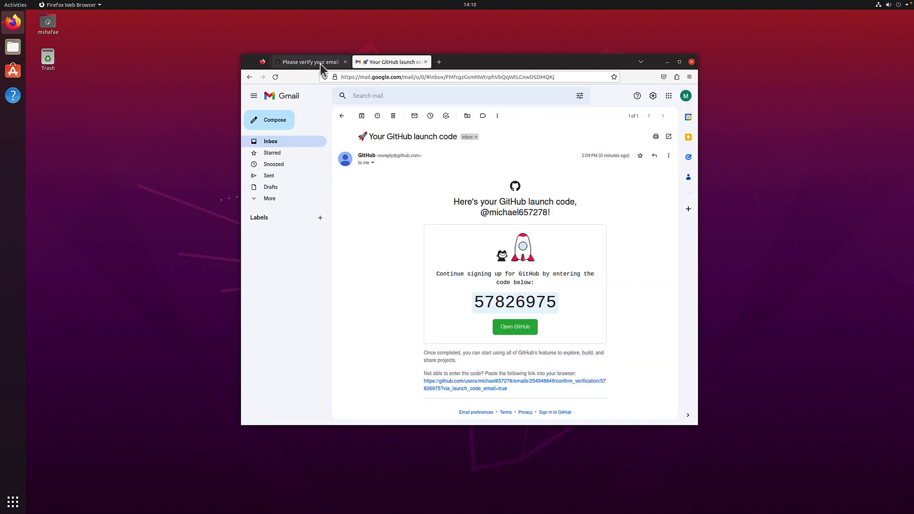
pyautogui.click(320, 64)
pyautogui.write('75')
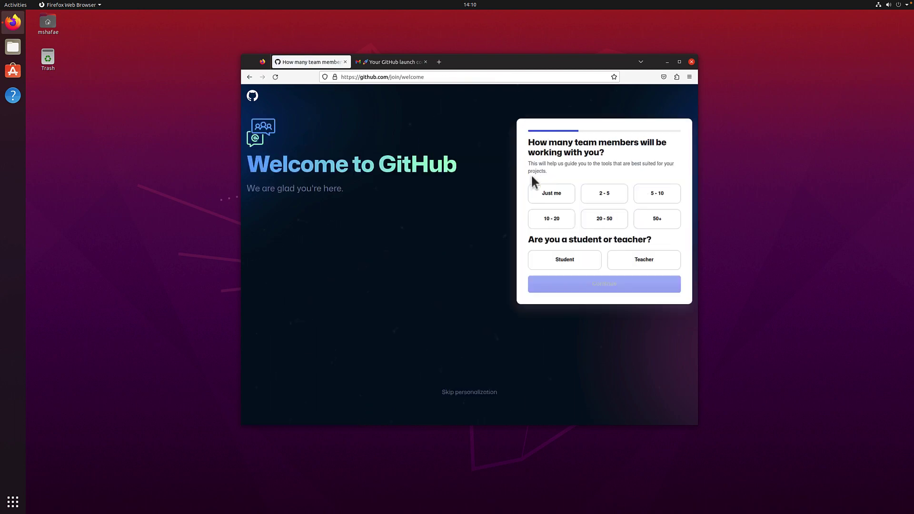
# Answer that you work alone as a student, then skip the remaining personalization questions.
pyautogui.click(551, 195)
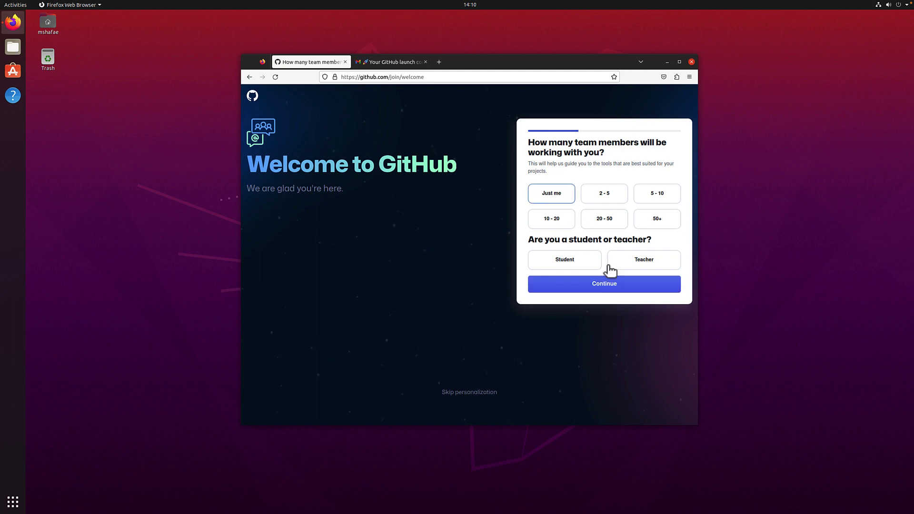
pyautogui.click(582, 267)
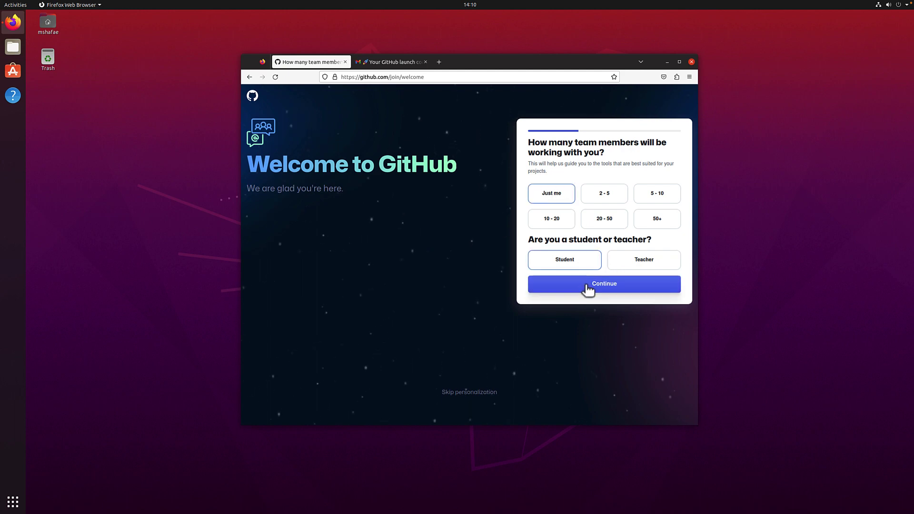
pyautogui.click(587, 285)
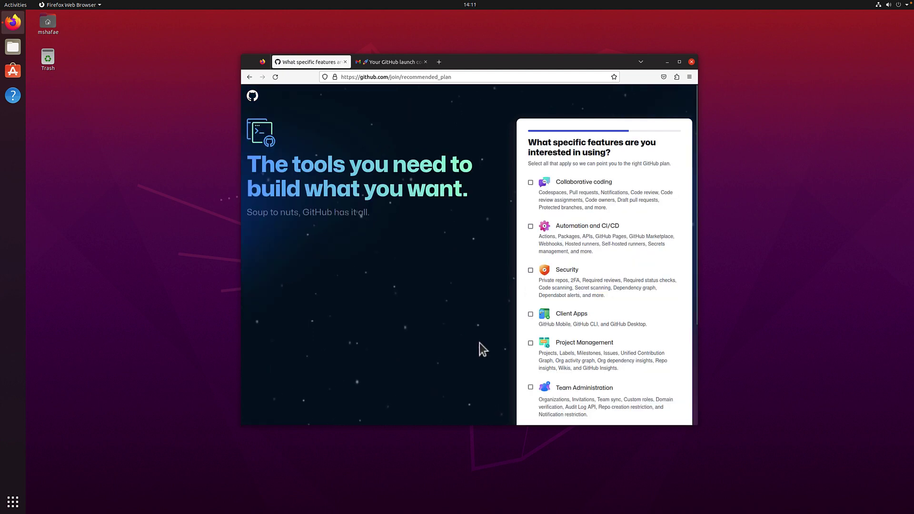
pyautogui.scroll(-2, 478, 343)
pyautogui.scroll(-3, 479, 342)
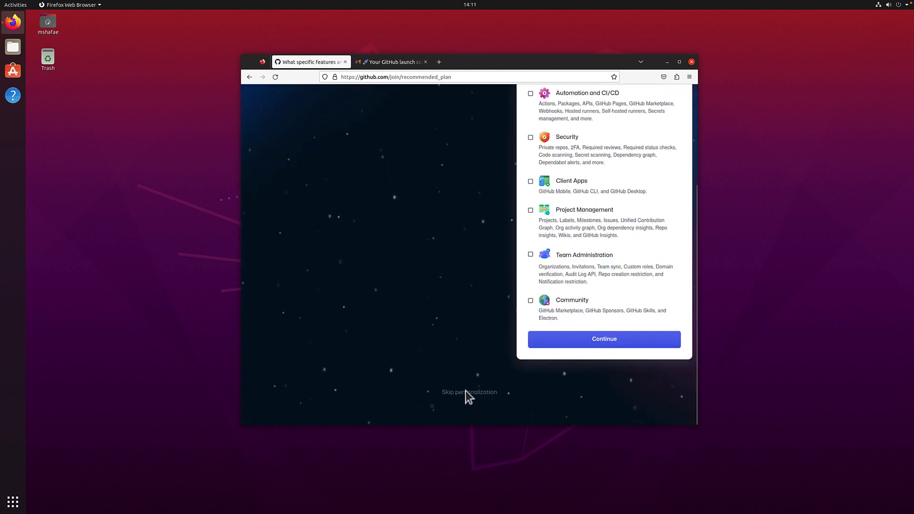
pyautogui.click(466, 393)
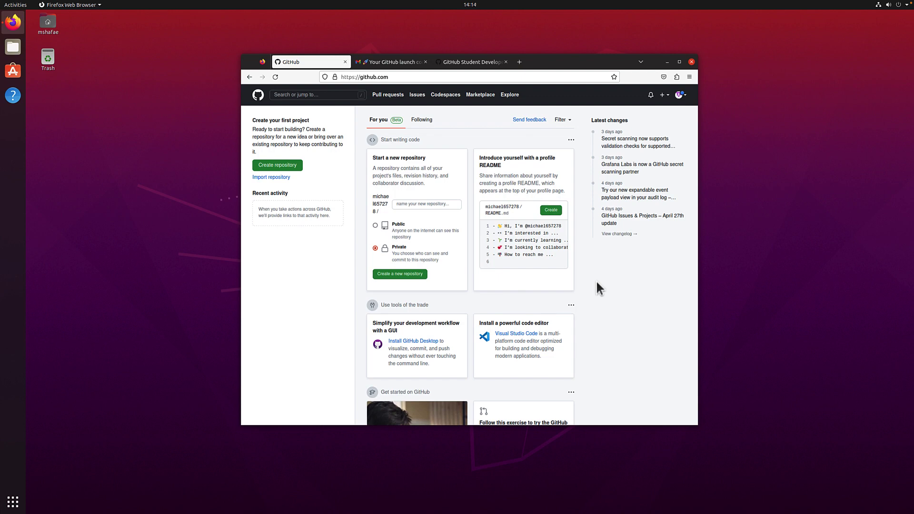
# Go from the avatar menu to Settings, then to Developer settings.
pyautogui.click(682, 95)
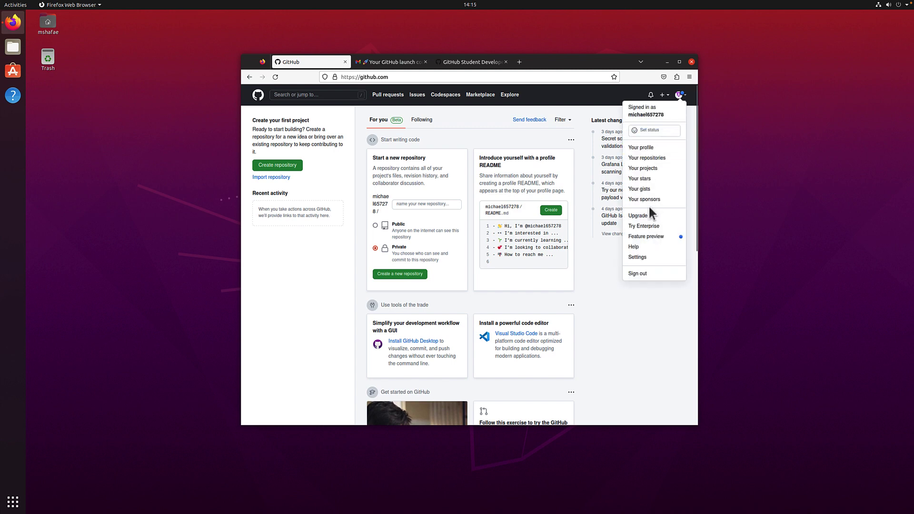
pyautogui.click(651, 259)
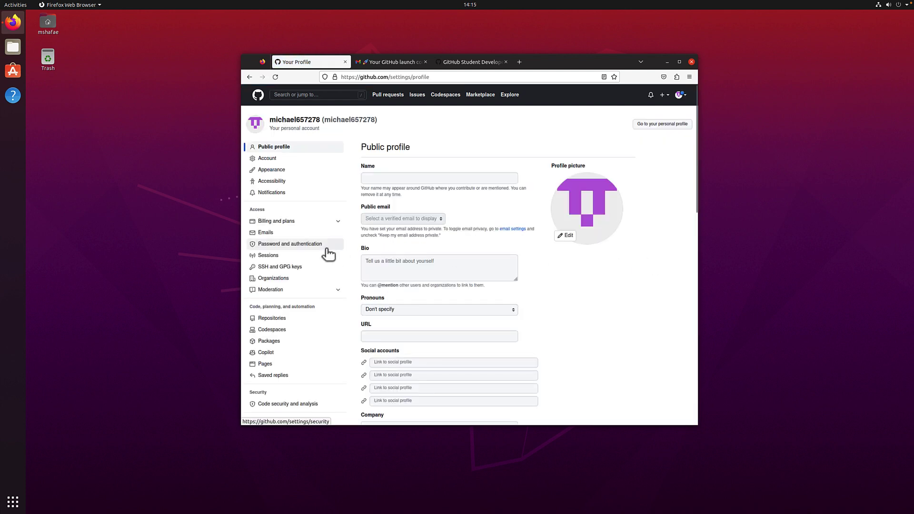
pyautogui.scroll(-1, 328, 251)
pyautogui.scroll(-5, 327, 255)
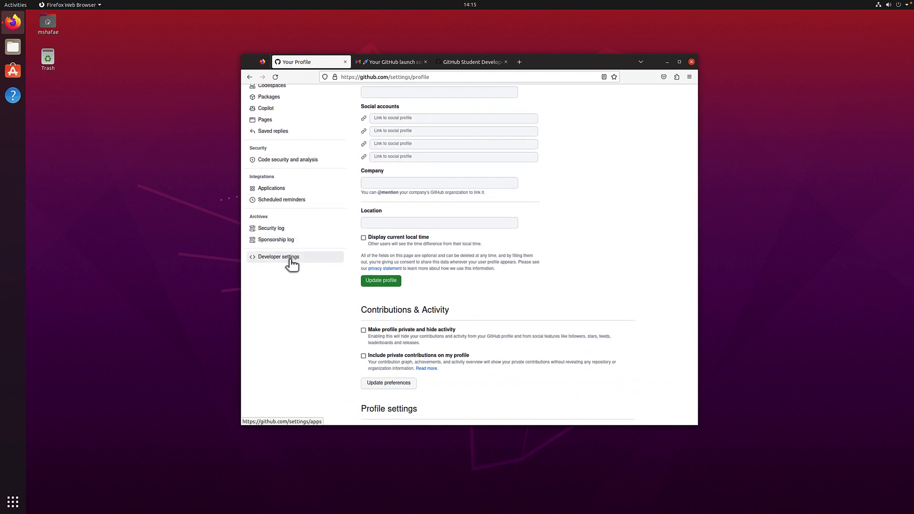
pyautogui.click(289, 259)
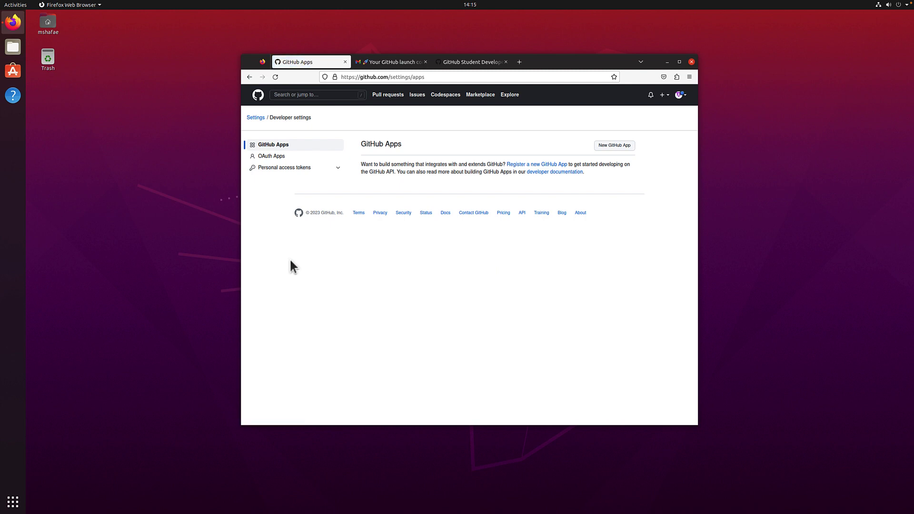
# Under Personal access tokens, choose Generate new token (classic).
pyautogui.click(307, 170)
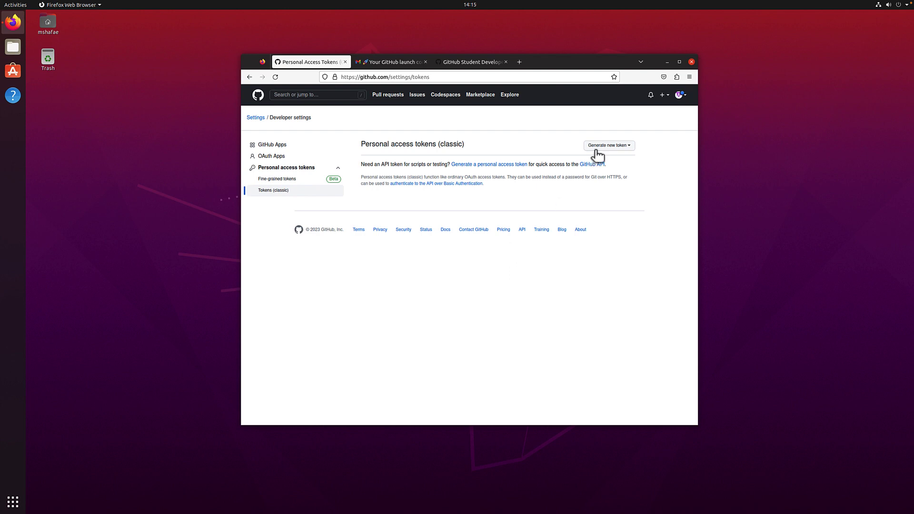
pyautogui.click(611, 147)
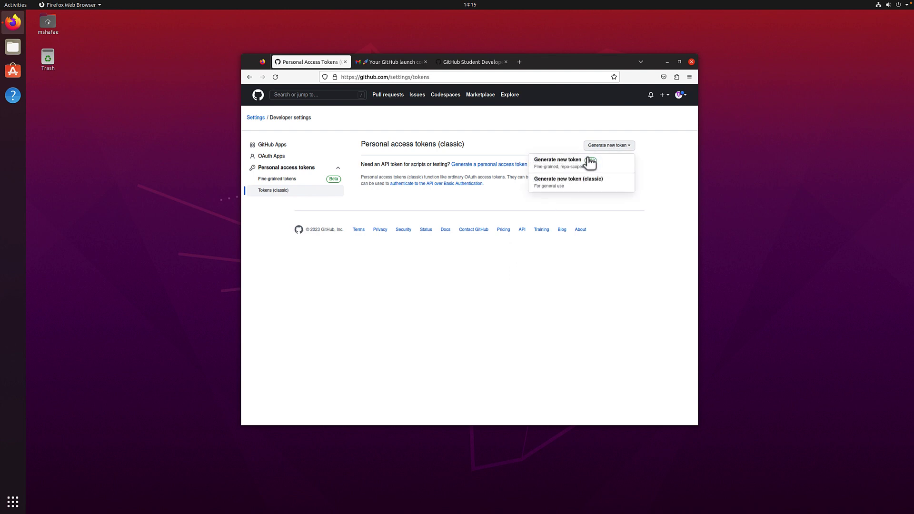
pyautogui.click(558, 181)
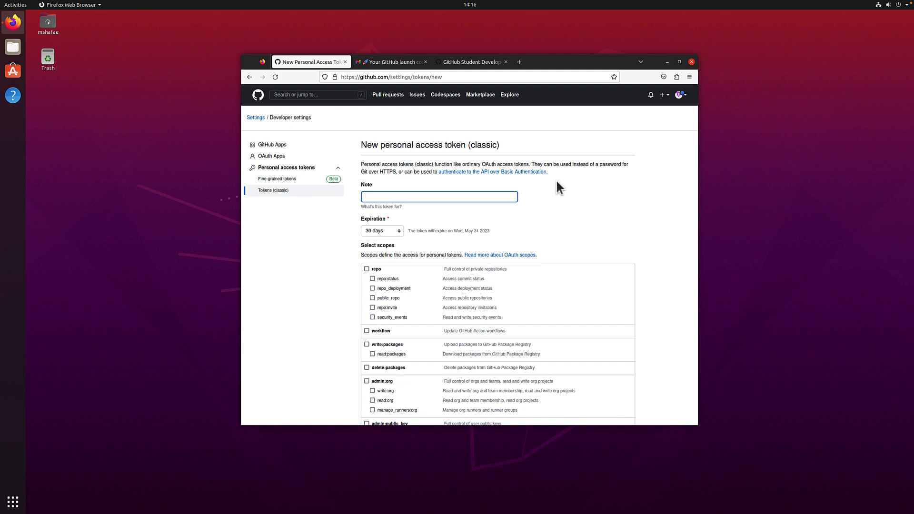
# Give the token the note 'CPSC Token' and a custom expiration of 06/01/2023.
pyautogui.write('CPSC Token')
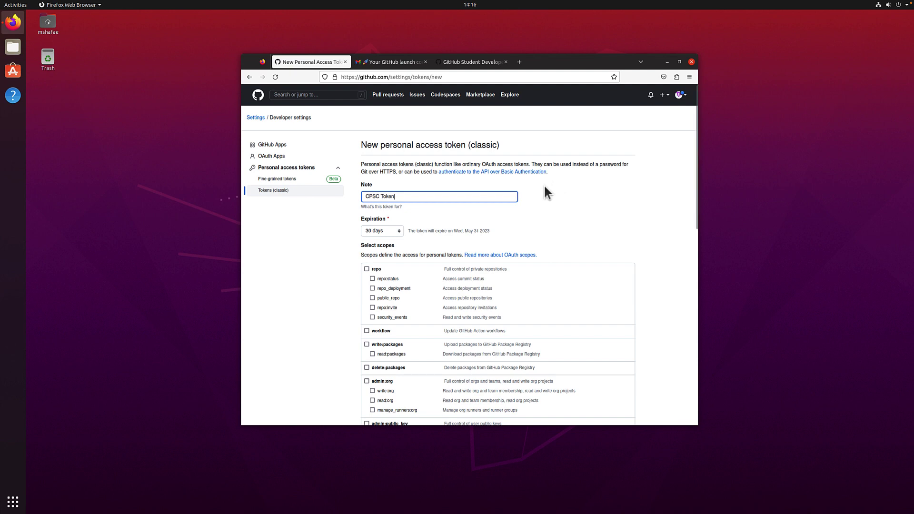
pyautogui.click(391, 230)
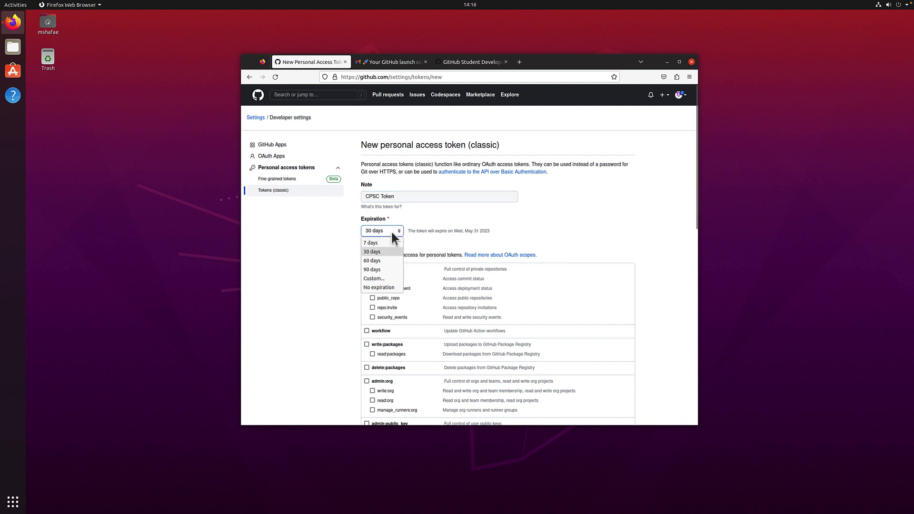
pyautogui.click(378, 279)
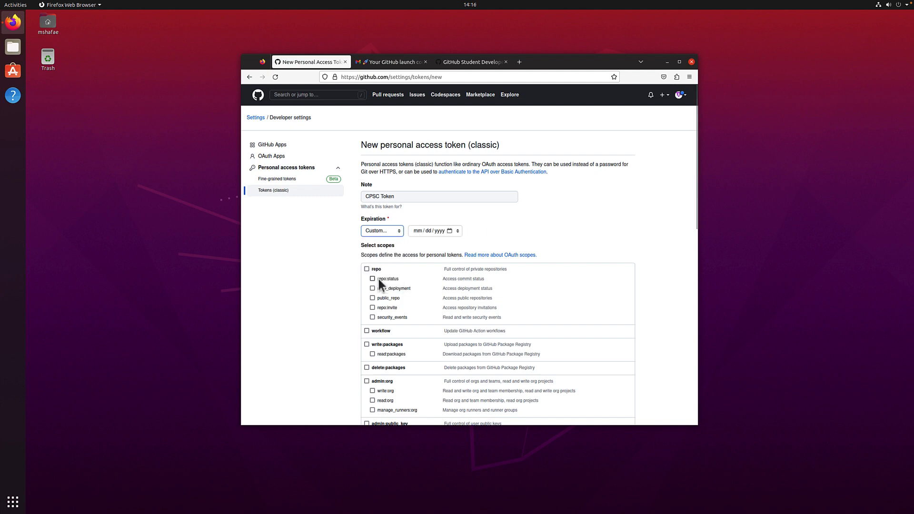
pyautogui.click(421, 232)
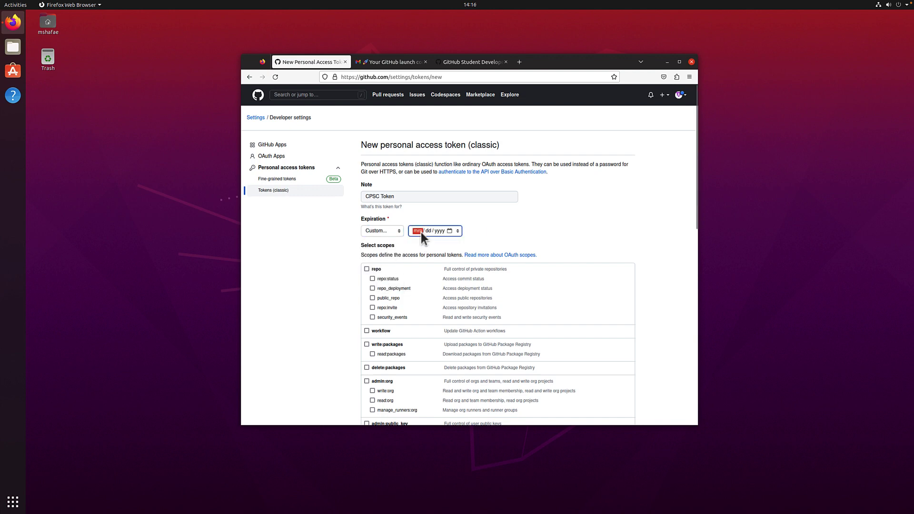
pyautogui.write('06 / 01 /')
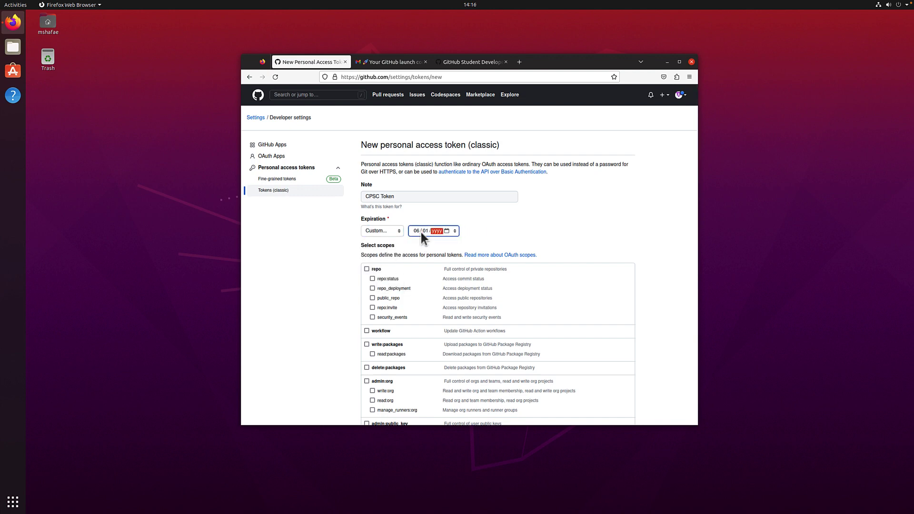
pyautogui.write('2023')
pyautogui.click(517, 220)
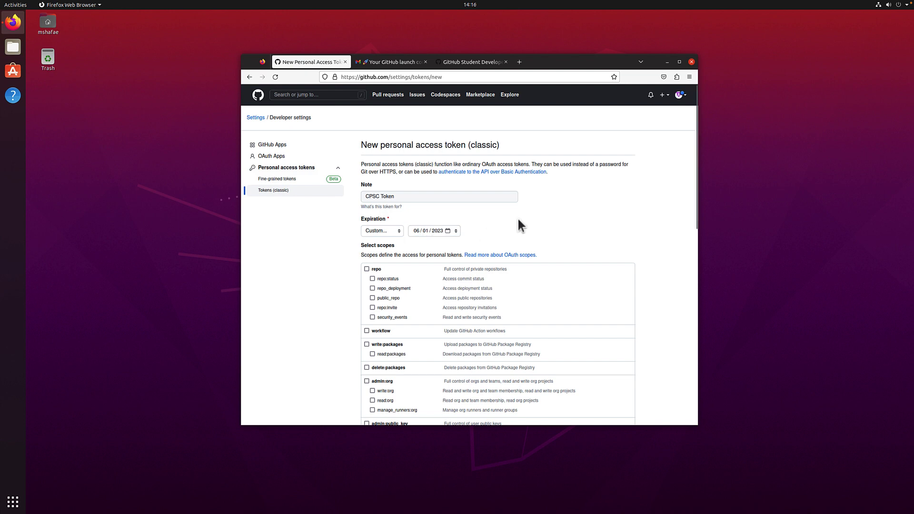
pyautogui.scroll(-3, 517, 219)
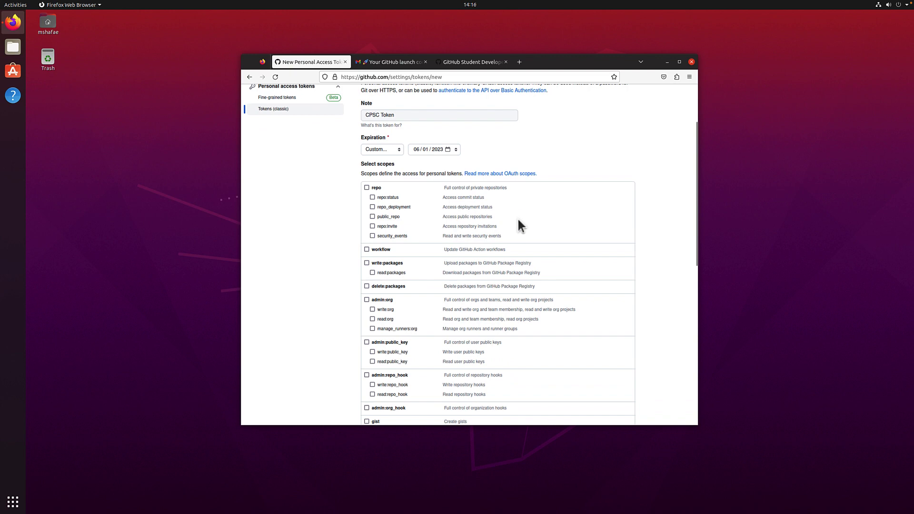
# Tick the repo, workflow and user scope checkboxes.
pyautogui.click(366, 189)
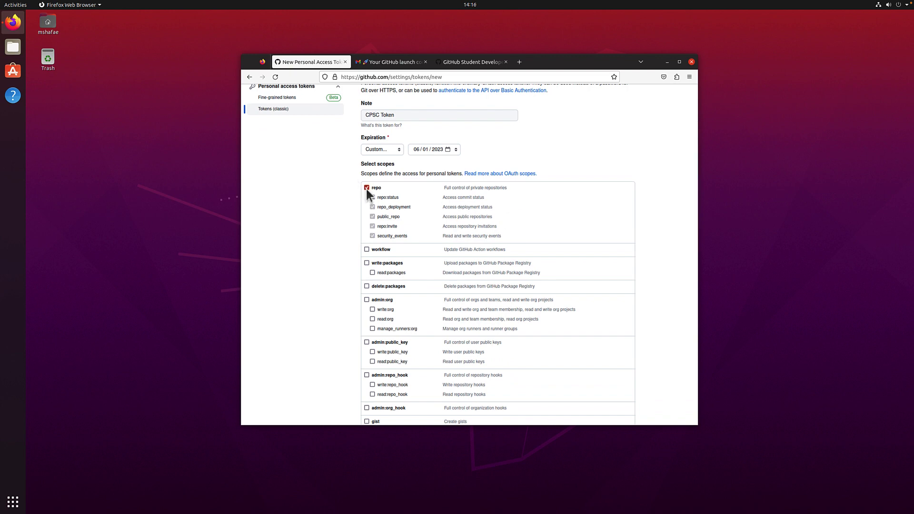
pyautogui.click(367, 249)
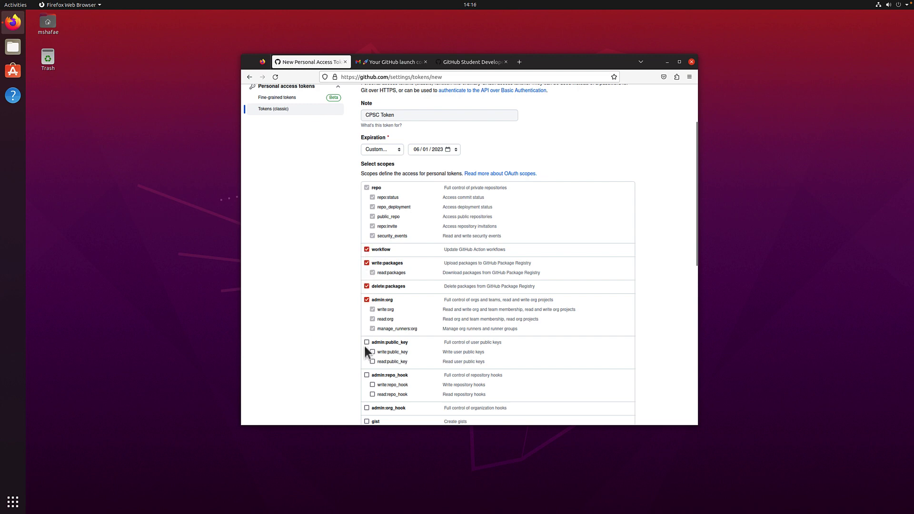
pyautogui.scroll(-3, 365, 343)
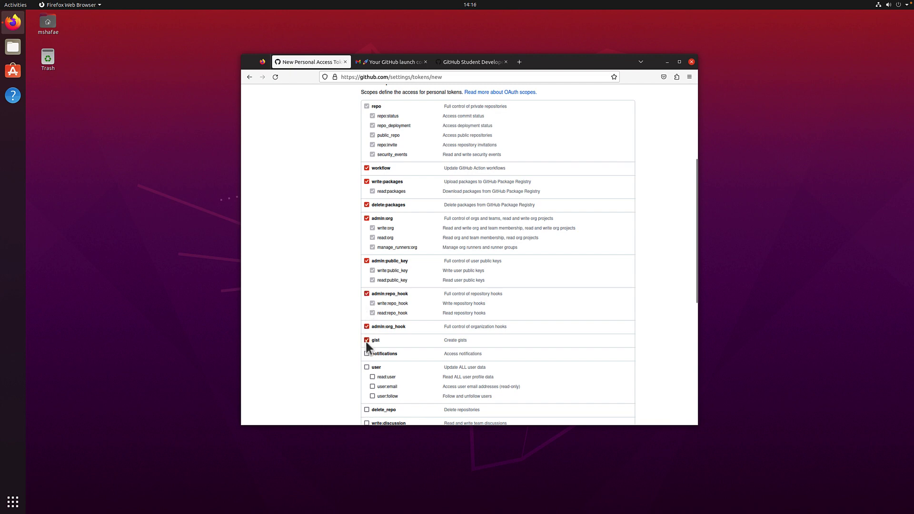
pyautogui.click(367, 367)
pyautogui.scroll(-3, 365, 364)
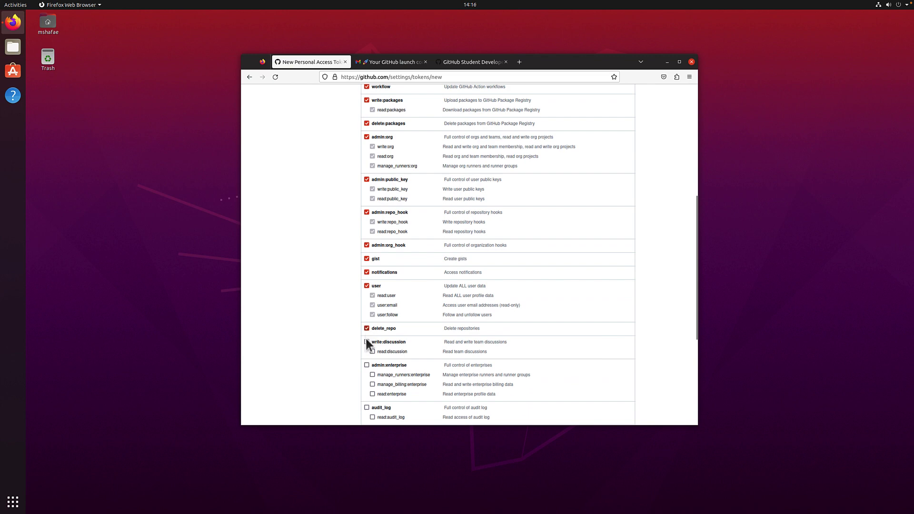
# Tick write:discussion, audit_log, project and remaining scopes, then generate the token.
pyautogui.click(366, 342)
pyautogui.scroll(-2, 366, 343)
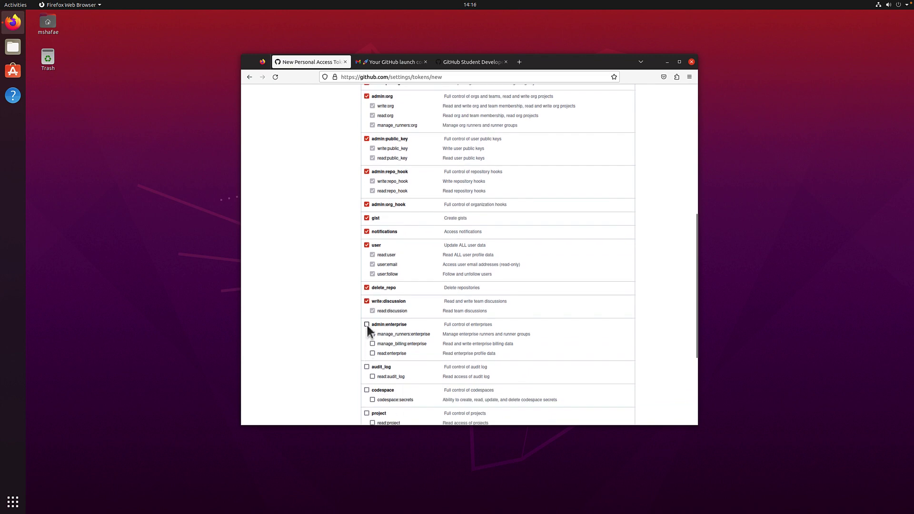
pyautogui.click(366, 367)
pyautogui.scroll(-2, 365, 365)
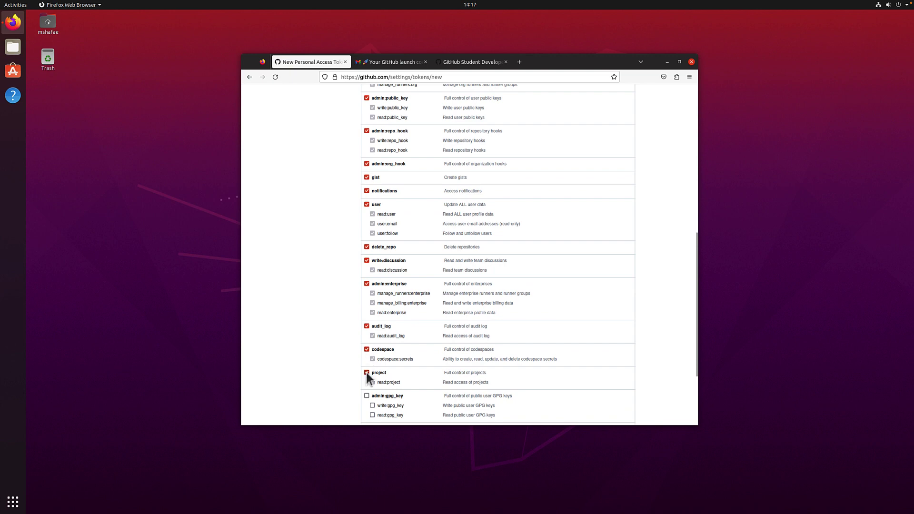
pyautogui.click(367, 372)
pyautogui.scroll(-2, 366, 372)
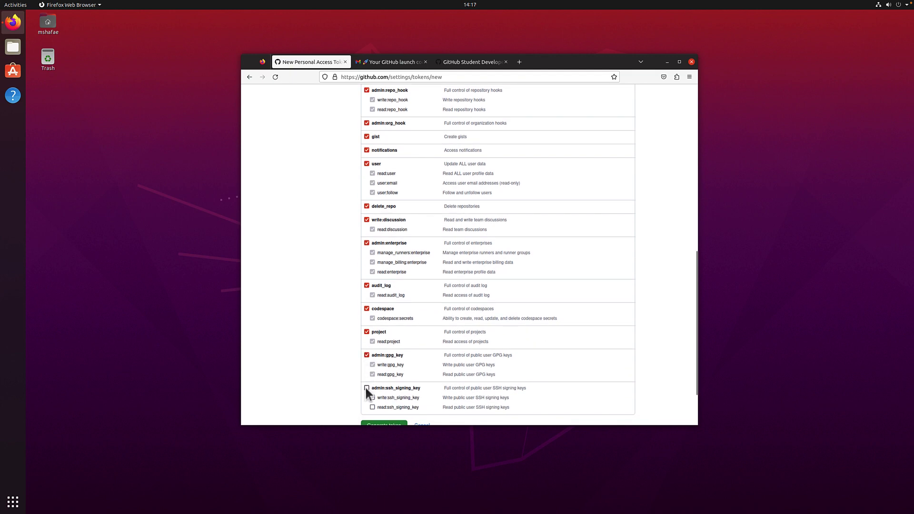
pyautogui.scroll(-2, 366, 386)
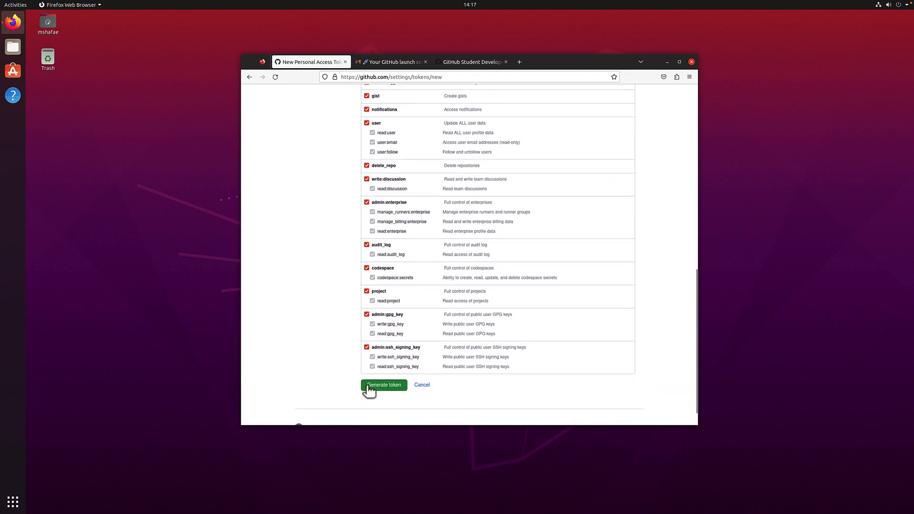
pyautogui.click(393, 387)
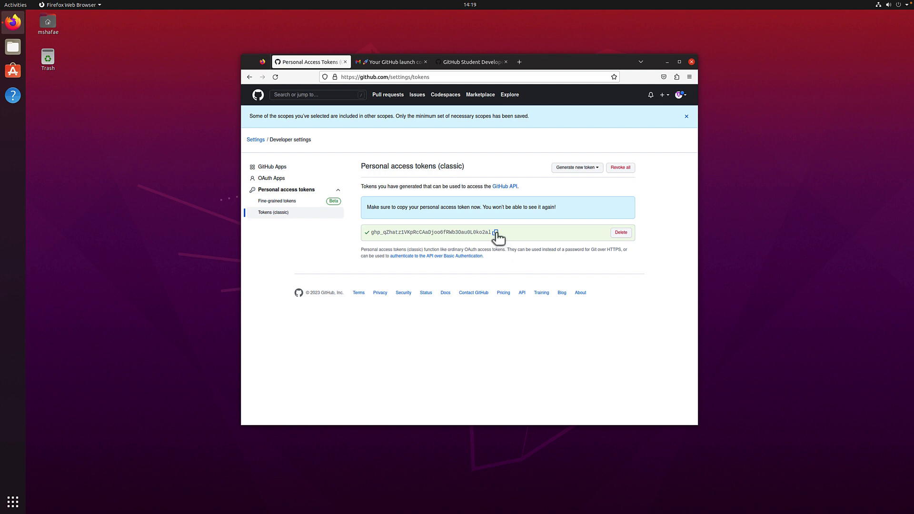
# Copy the newly generated token value with the copy icon beside it.
pyautogui.click(495, 232)
# Go to drive.google.com in a new tab and create a blank Google Docs document from My Drive.
pyautogui.click(519, 66)
pyautogui.write('drive.google.com/')
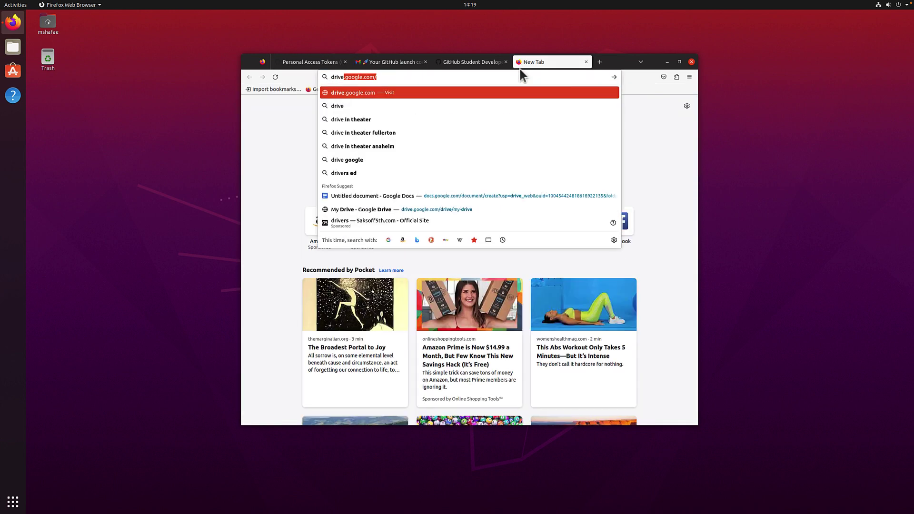
pyautogui.press('Return')
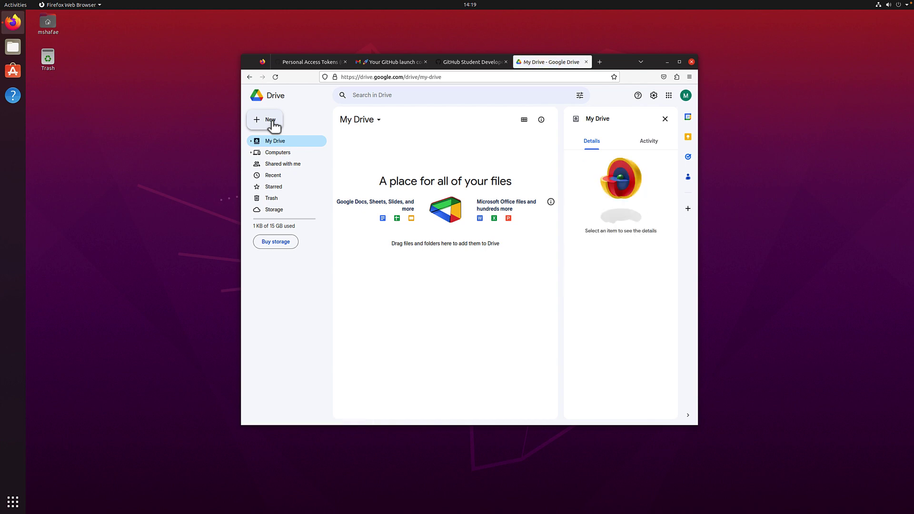
pyautogui.click(269, 120)
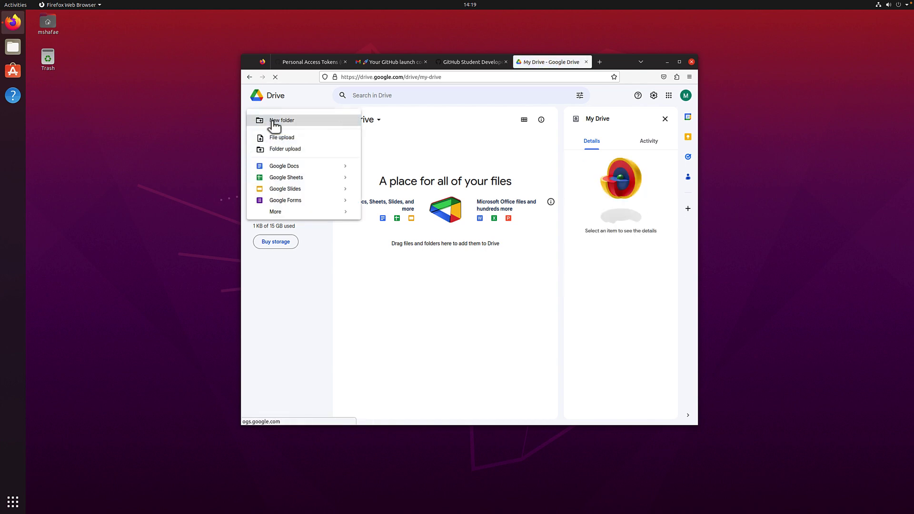
pyautogui.click(277, 165)
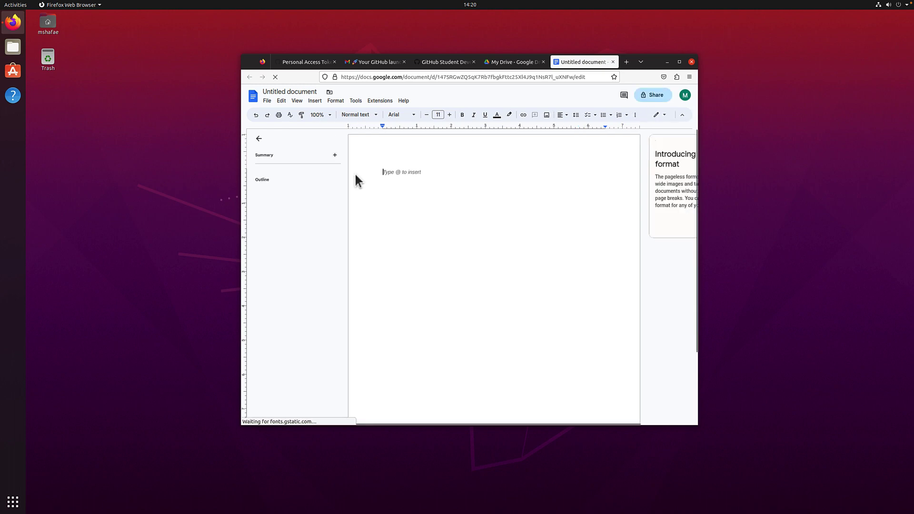
# Paste the token, rename the Untitled document to 'GitHub PAT', and switch back to the GitHub tab.
pyautogui.hotkey('ctrl', 'v')
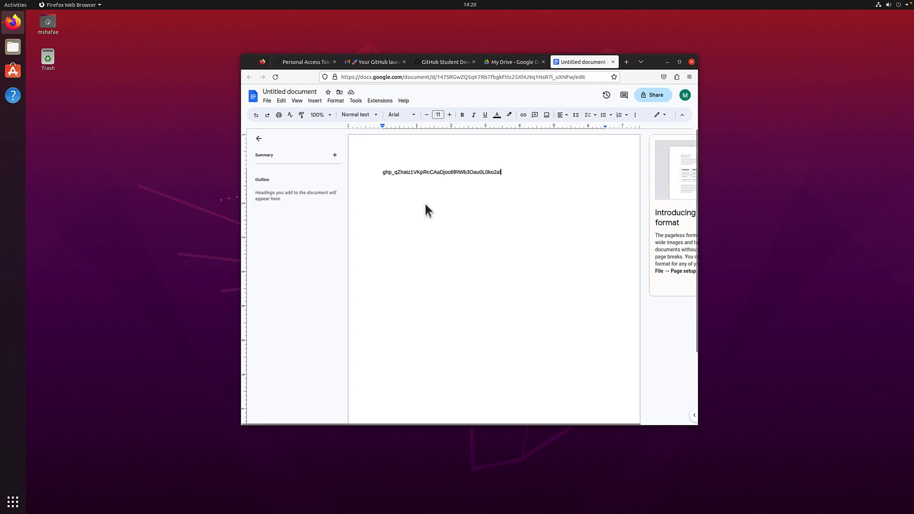
pyautogui.click(302, 92)
pyautogui.write('GitH')
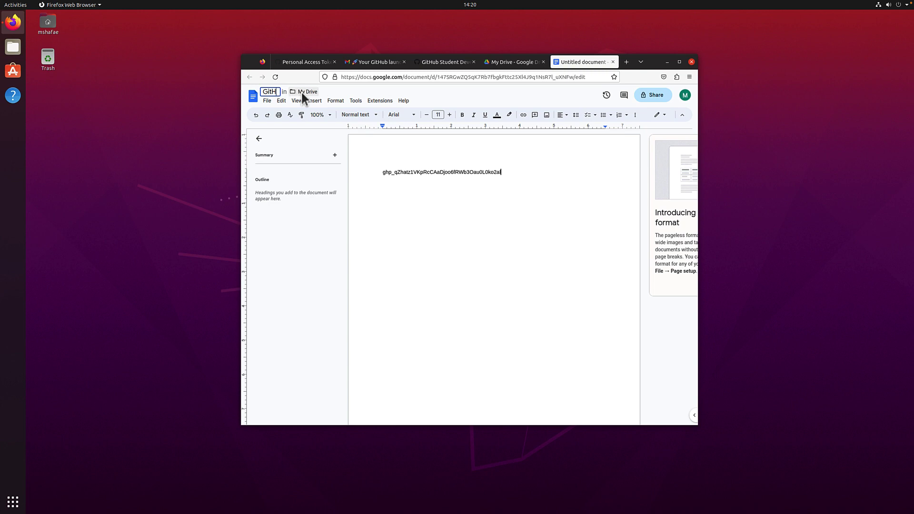
pyautogui.write('ub PAT')
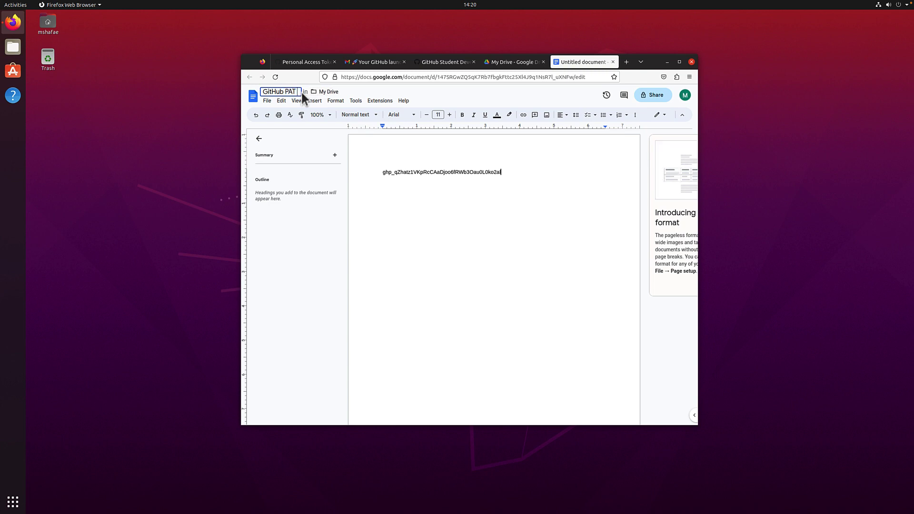
pyautogui.click(410, 241)
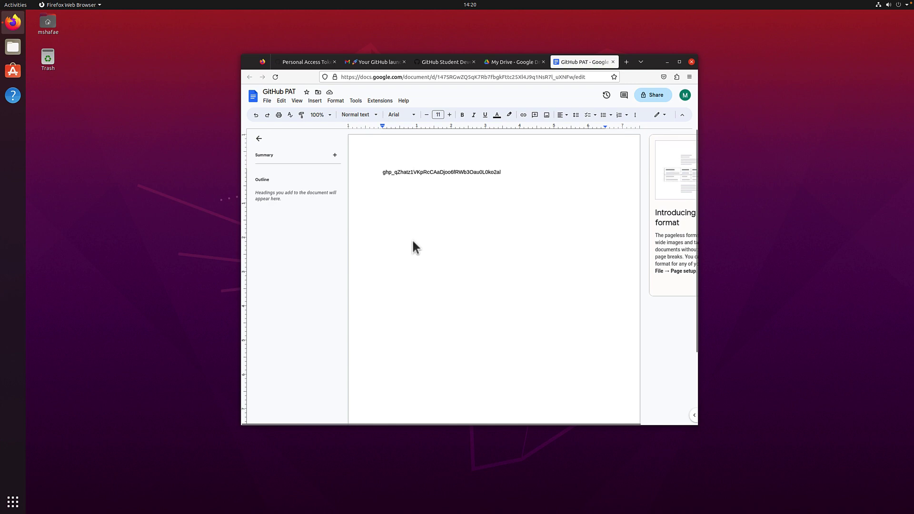
pyautogui.click(305, 64)
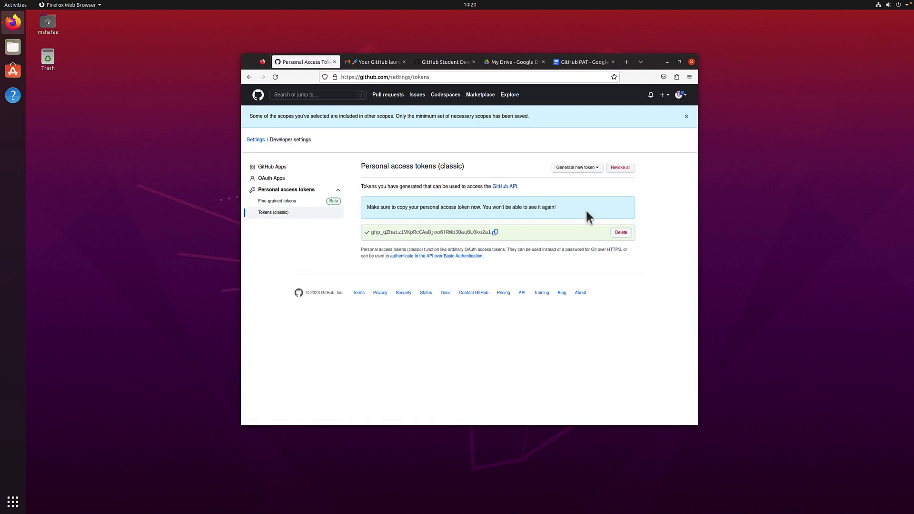
# Open CPSC Token from the Tokens (classic) list and review its expiry and checked scopes.
pyautogui.click(273, 213)
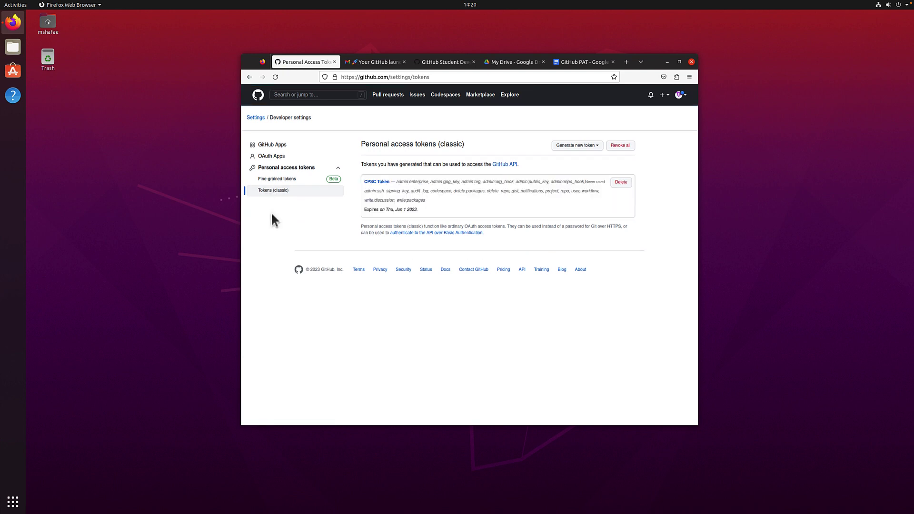
pyautogui.click(379, 182)
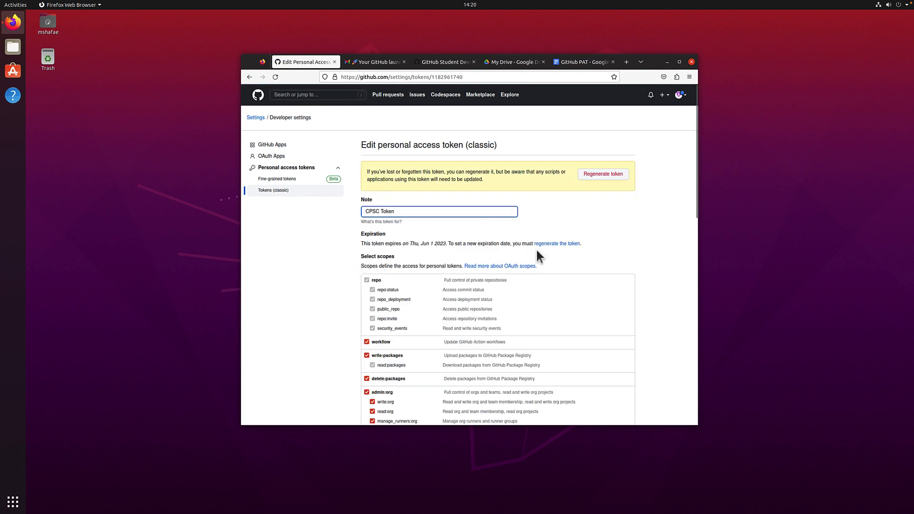
pyautogui.scroll(-15, 538, 250)
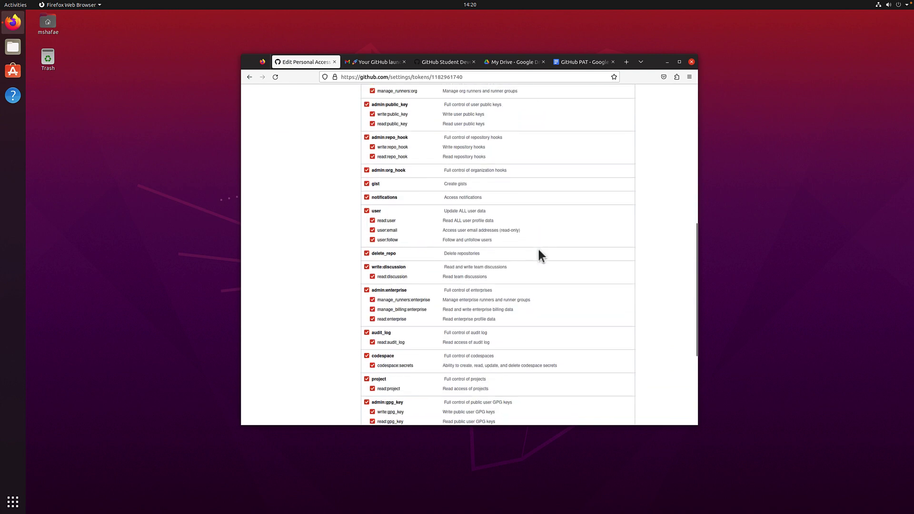
pyautogui.scroll(10, 538, 249)
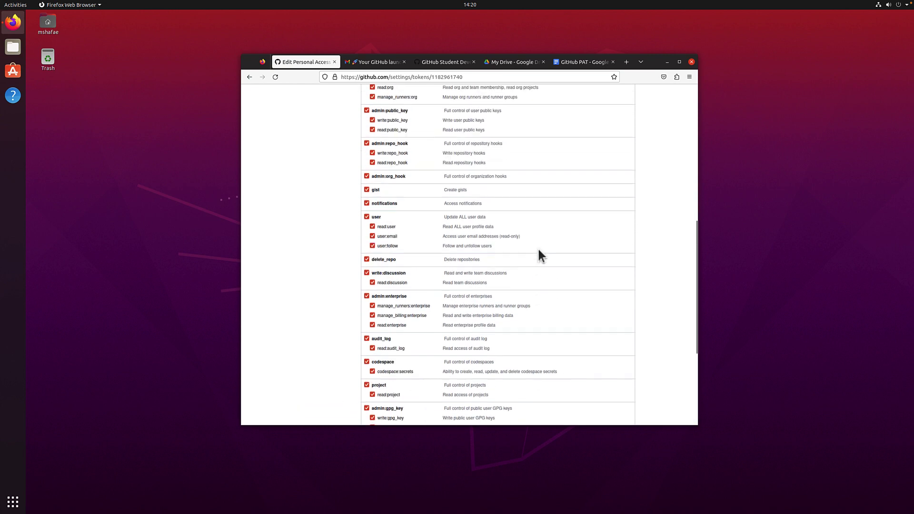
pyautogui.scroll(5, 539, 251)
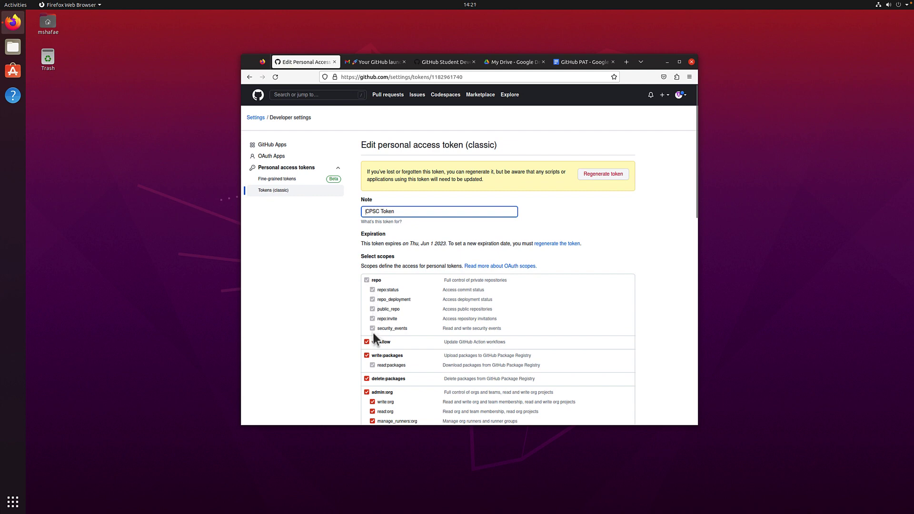
pyautogui.scroll(-12, 374, 324)
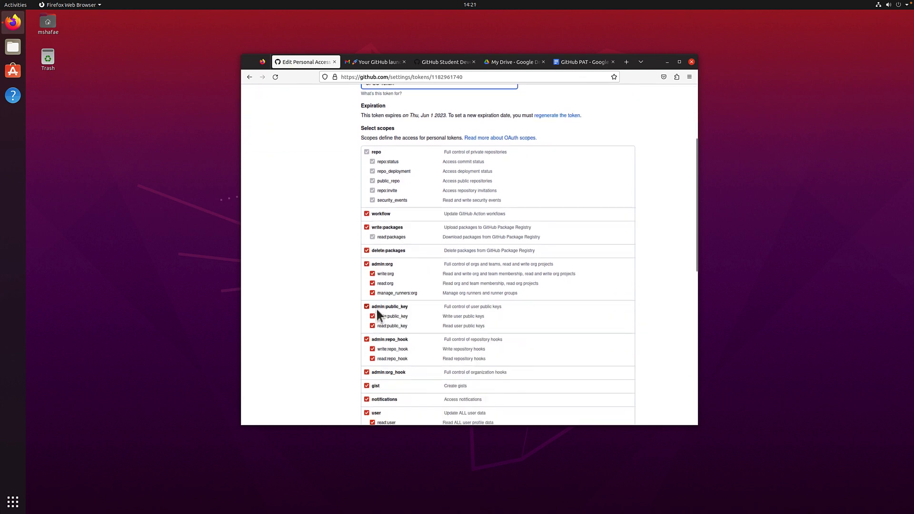
pyautogui.scroll(-2, 376, 309)
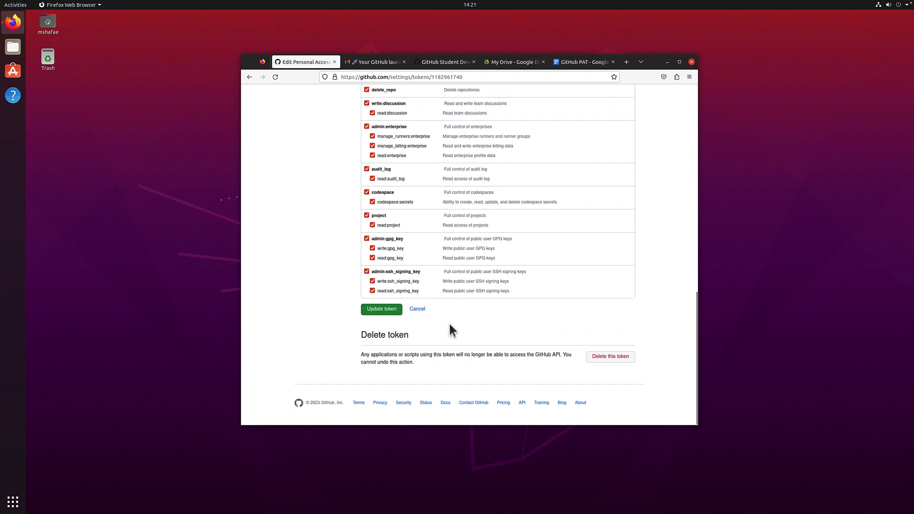
pyautogui.scroll(15, 450, 325)
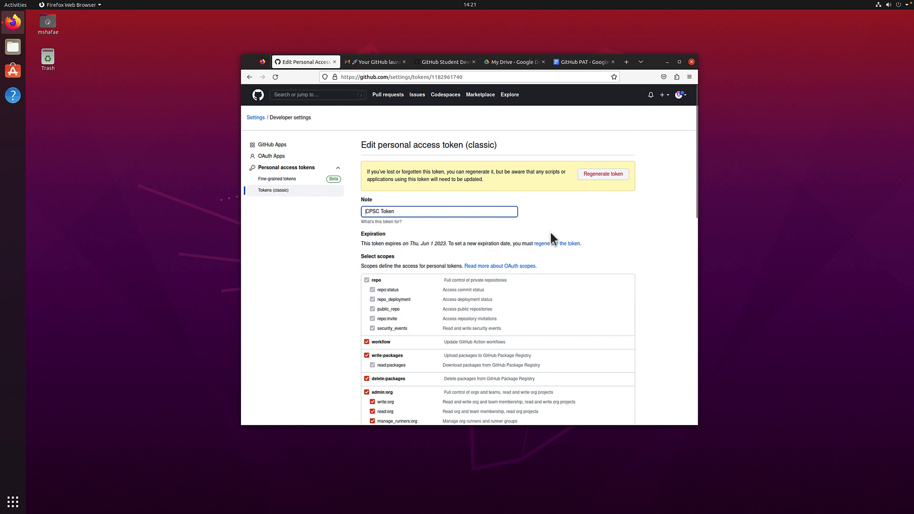
# Regenerate CPSC Token with a custom 06/01/2023 expiration and copy the new token value.
pyautogui.click(597, 178)
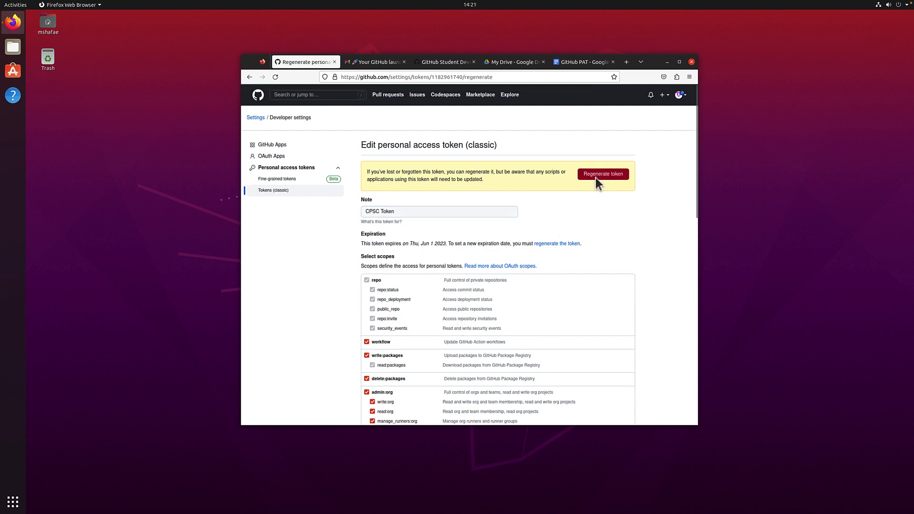
pyautogui.click(396, 211)
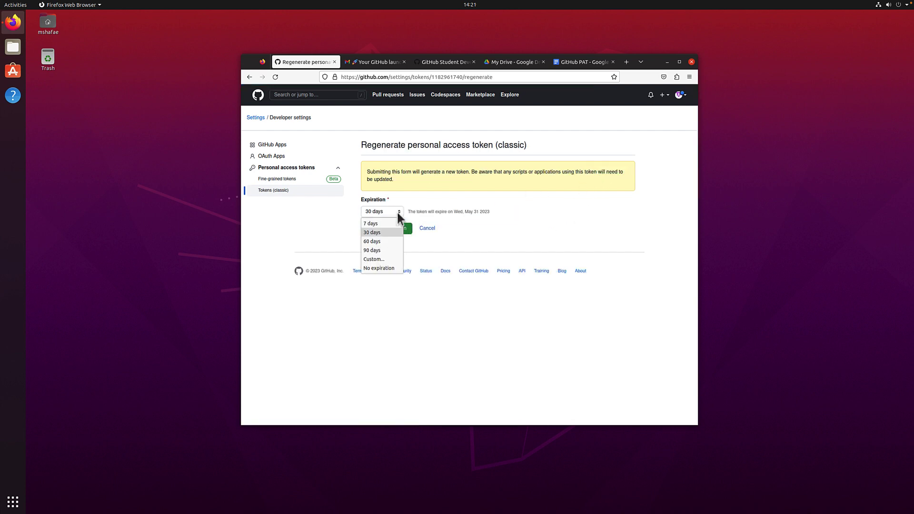
pyautogui.click(380, 260)
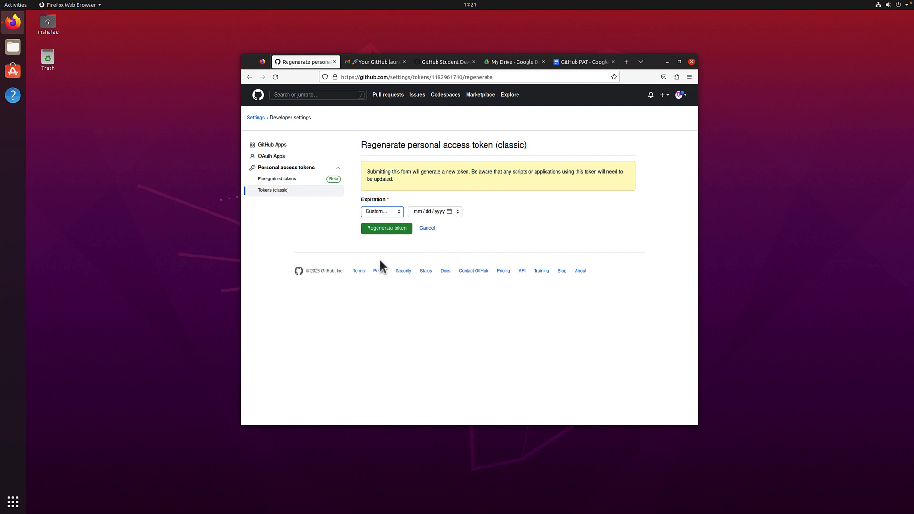
pyautogui.click(416, 212)
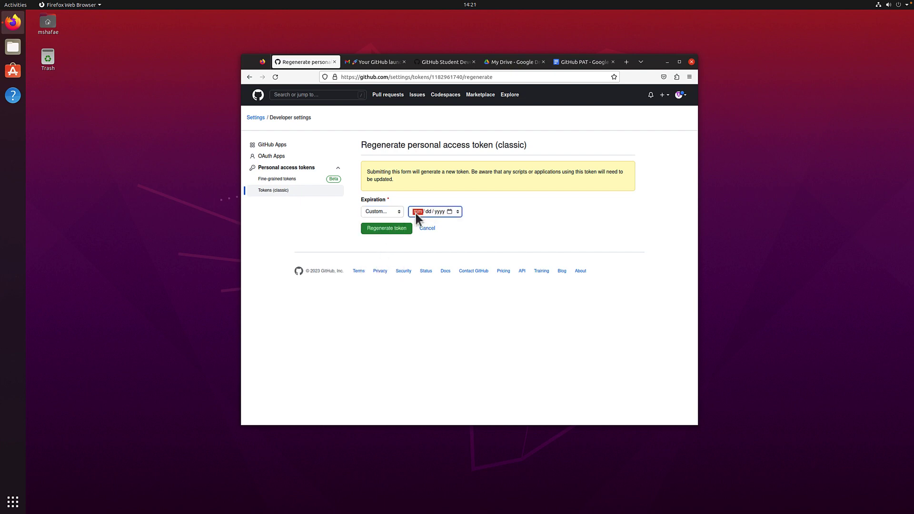
pyautogui.write('060120')
pyautogui.click(401, 230)
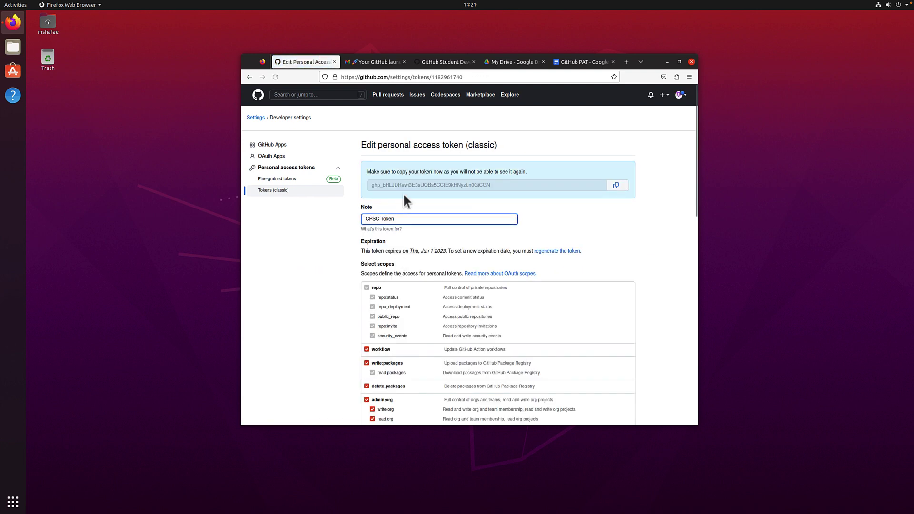
pyautogui.click(615, 186)
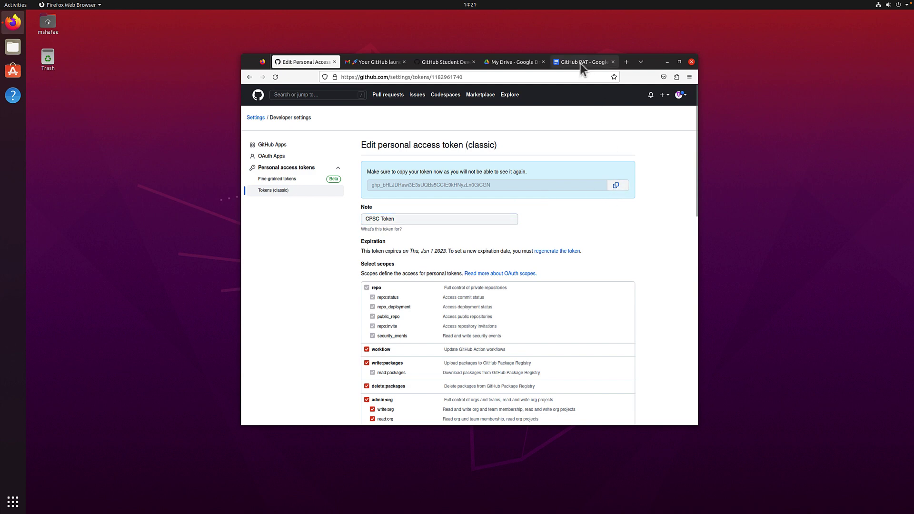
# In the GitHub PAT document, delete the old token, paste the regenerated one, and return to GitHub.
pyautogui.click(579, 63)
pyautogui.moveTo(446, 173); pyautogui.dragTo(359, 172)
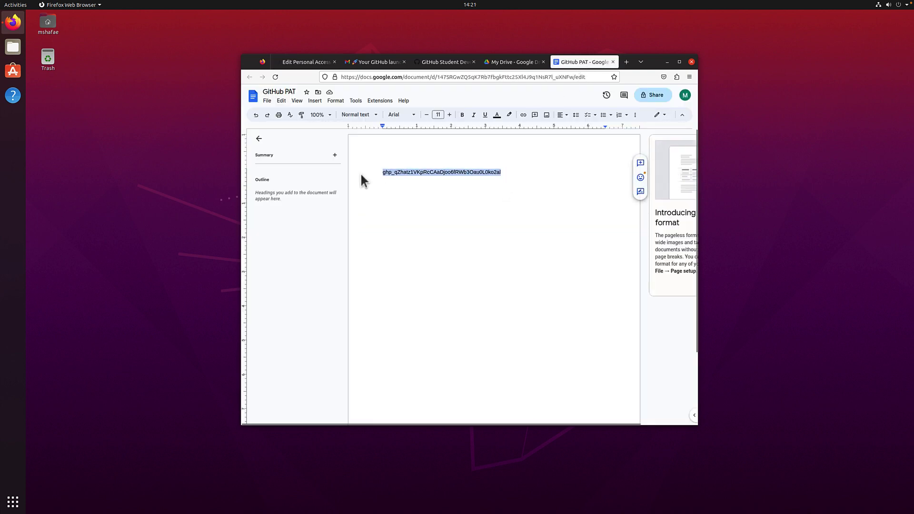
pyautogui.press('BackSpace')
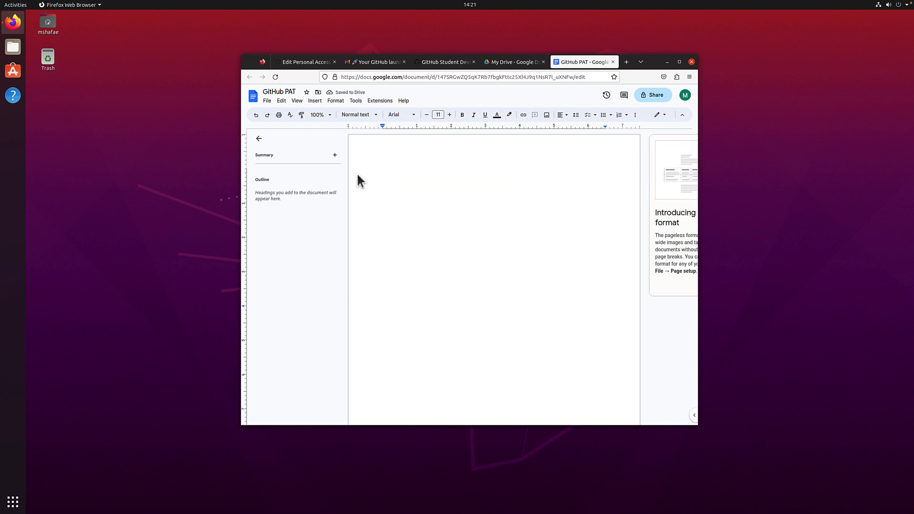
pyautogui.hotkey('ctrl', 'v')
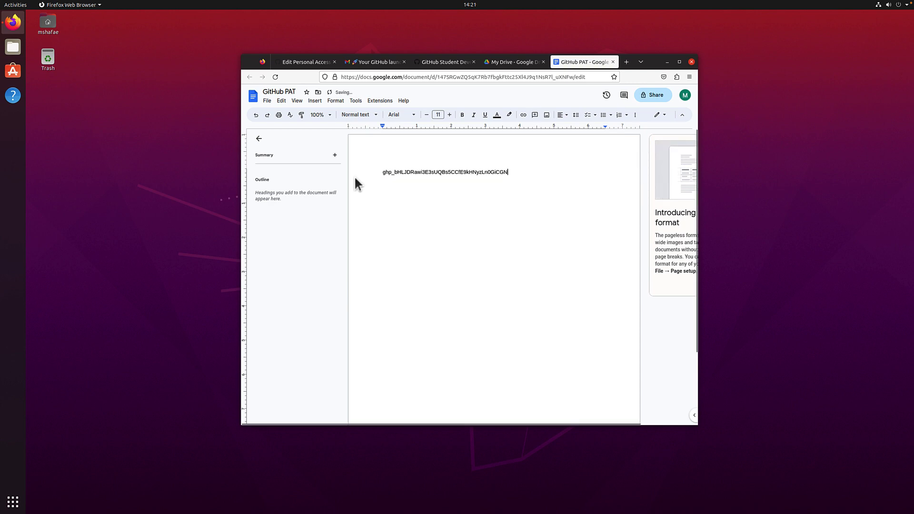
pyautogui.click(310, 62)
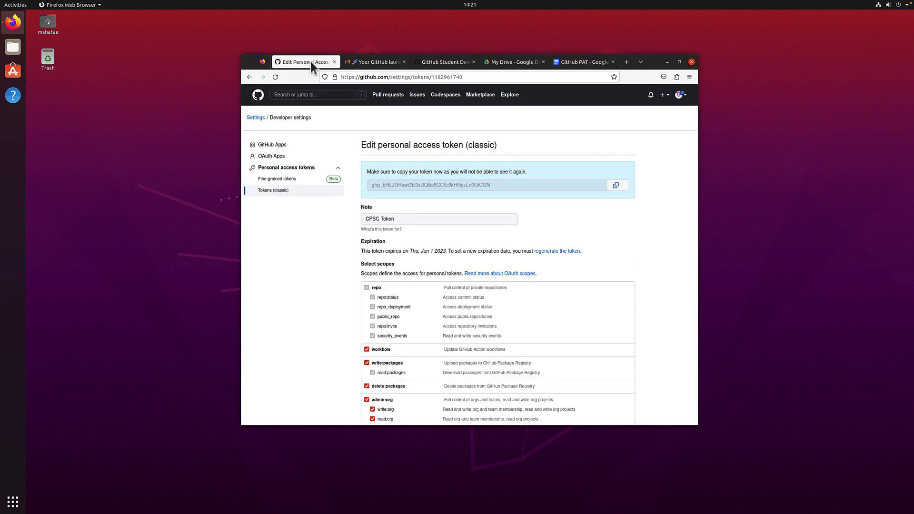